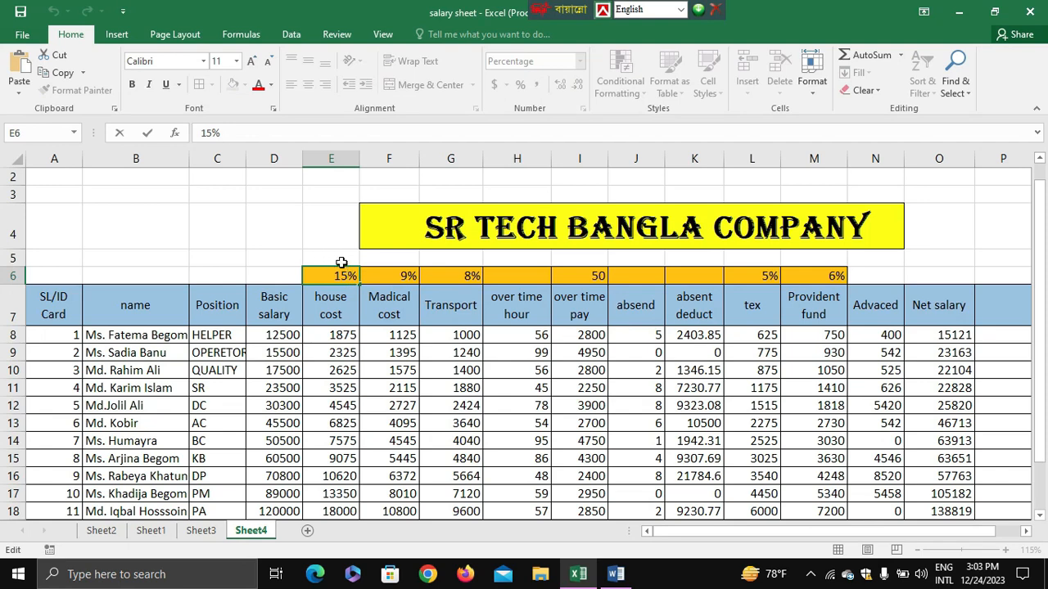
Change the rate above the house cost column, in E6, to 15-35%.
type("-35")
key("Return")
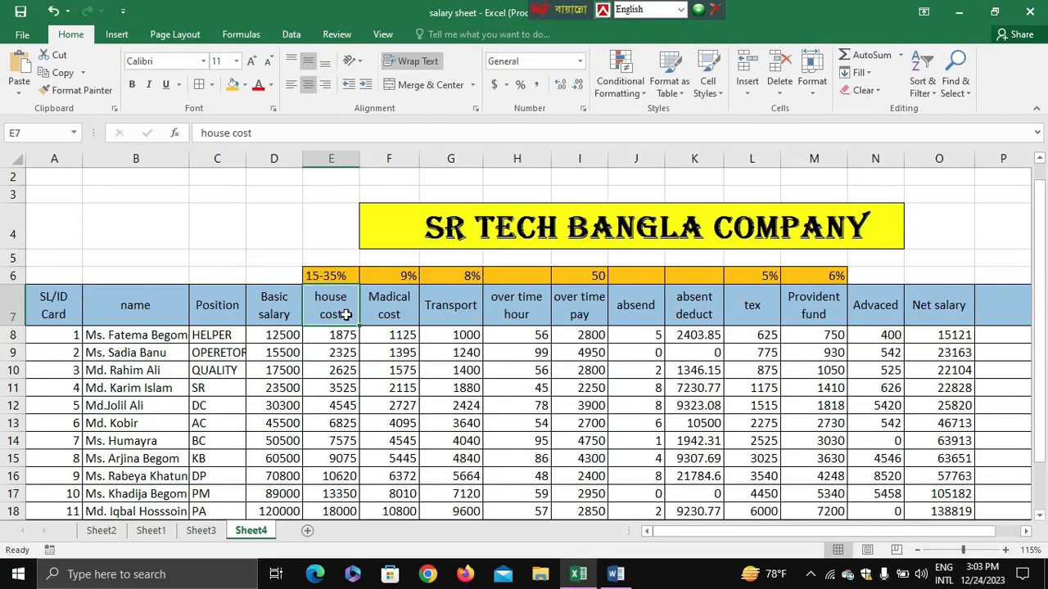
Switch to the Word document salery and read the three salary tiers and the nested IF formula under House rent 15%-35%.
left_click(615, 574)
scroll(551, 334, "down", 15)
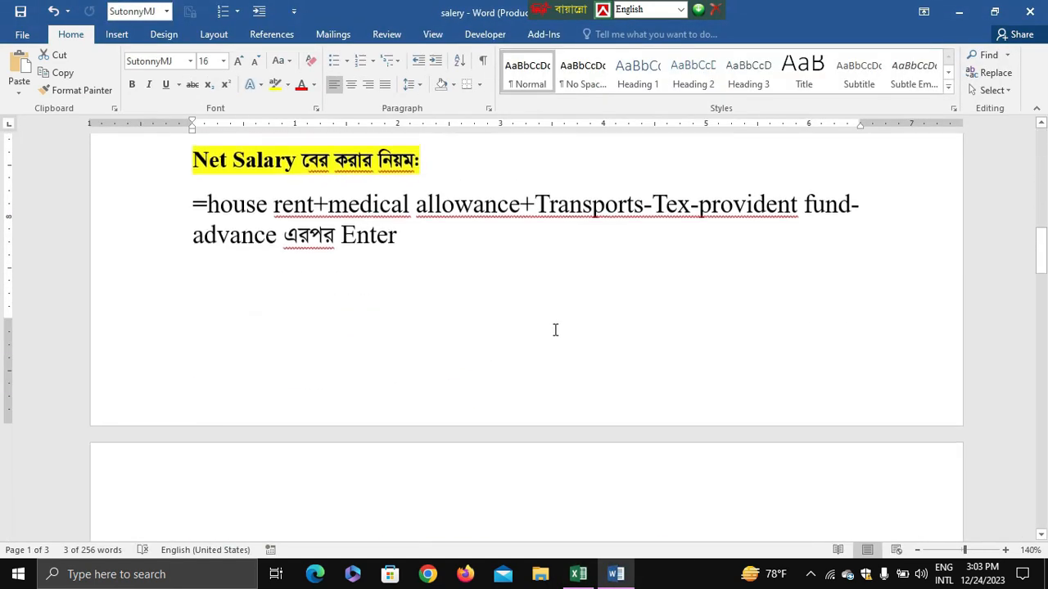
scroll(555, 329, "down", 6)
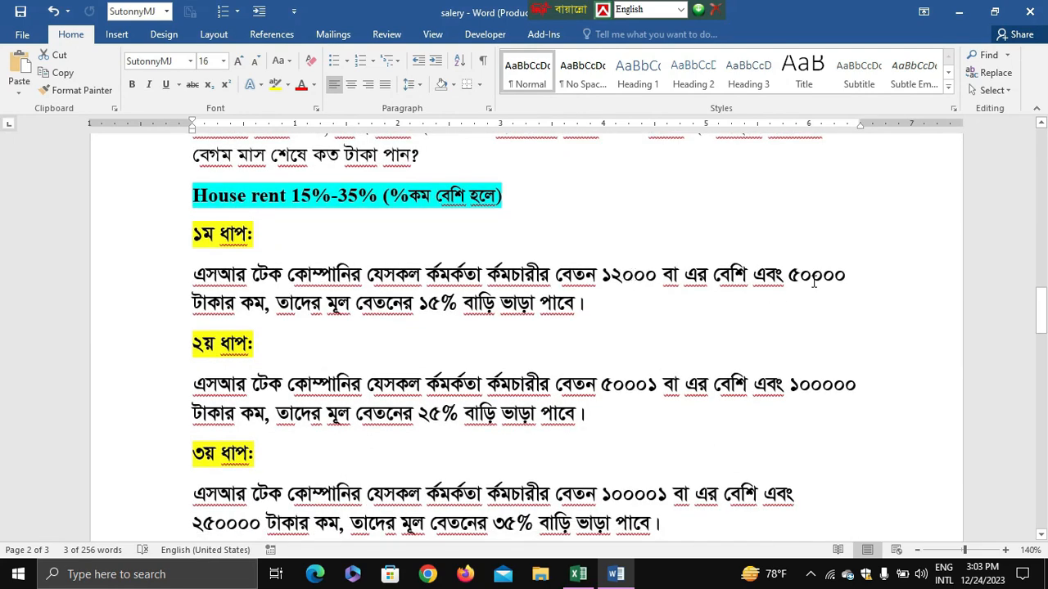
left_click(589, 310)
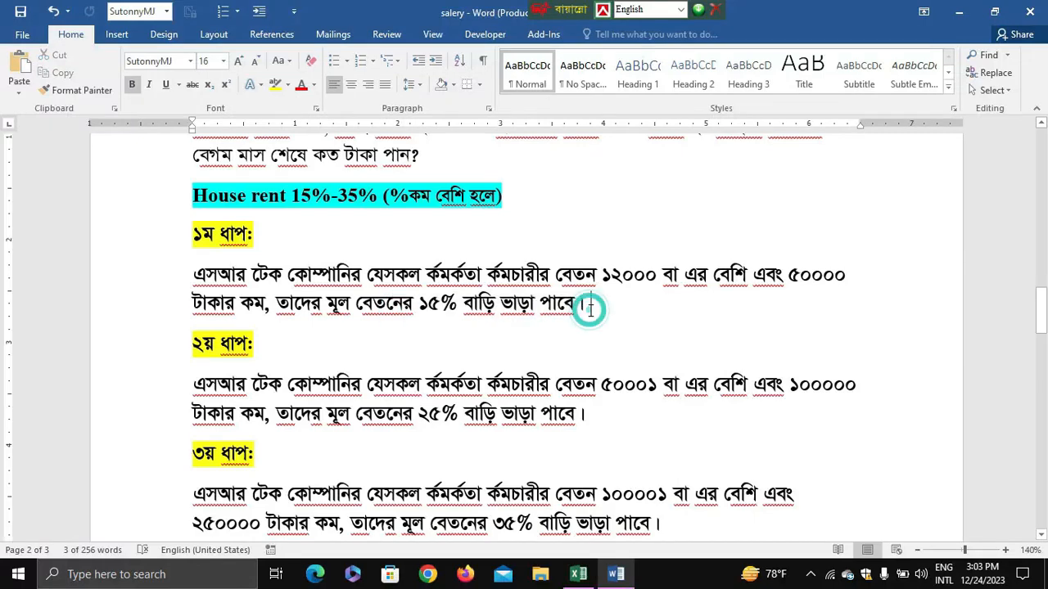
scroll(589, 303, "down", 1)
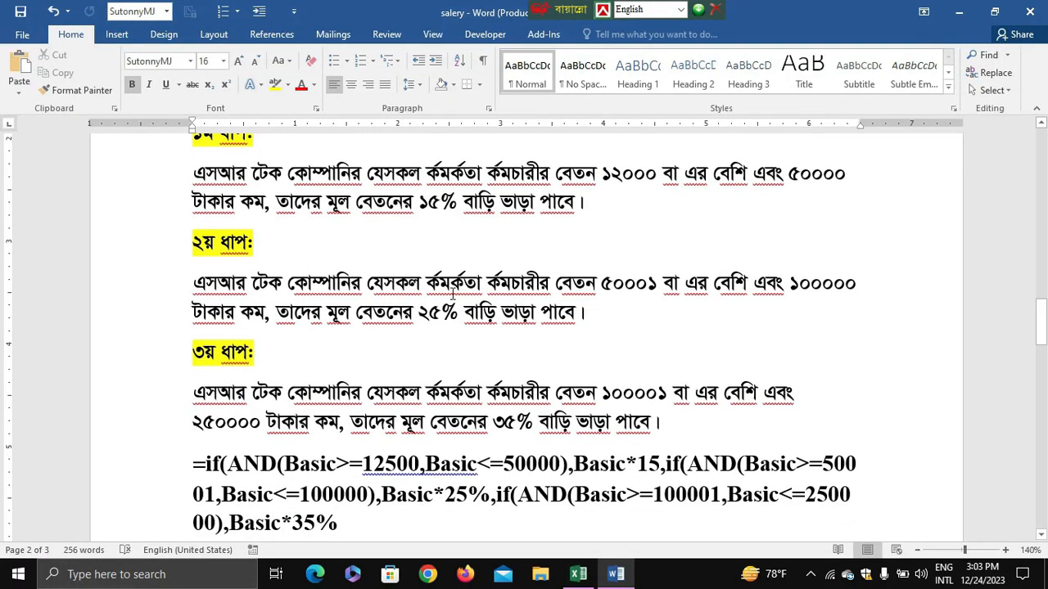
left_click_drag(598, 282, 835, 292)
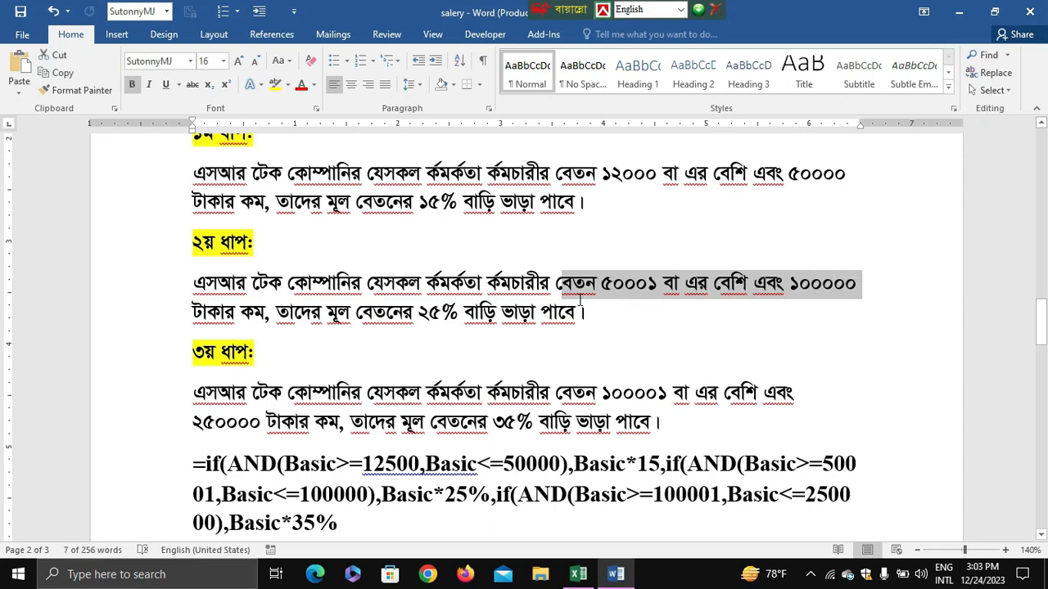
left_click_drag(340, 311, 595, 311)
scroll(361, 346, "down", 1)
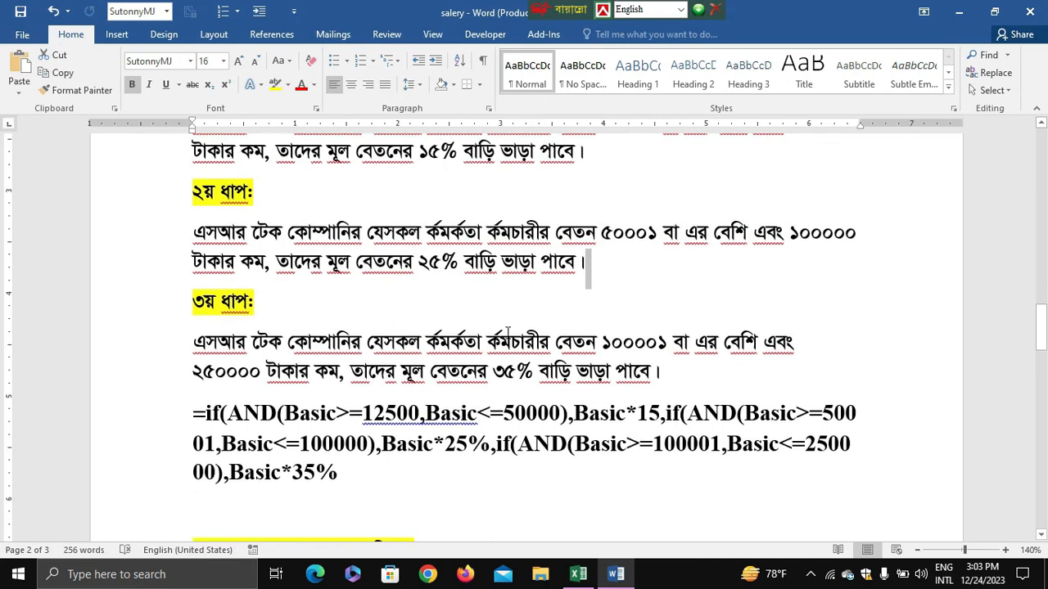
left_click_drag(501, 341, 796, 341)
scroll(514, 332, "down", 2)
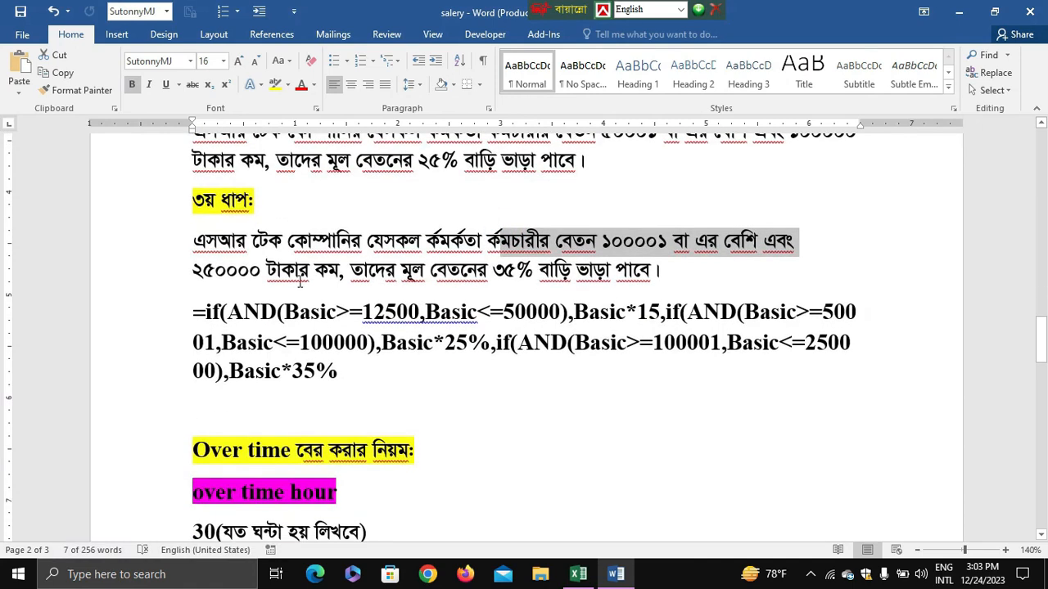
left_click_drag(300, 279, 669, 277)
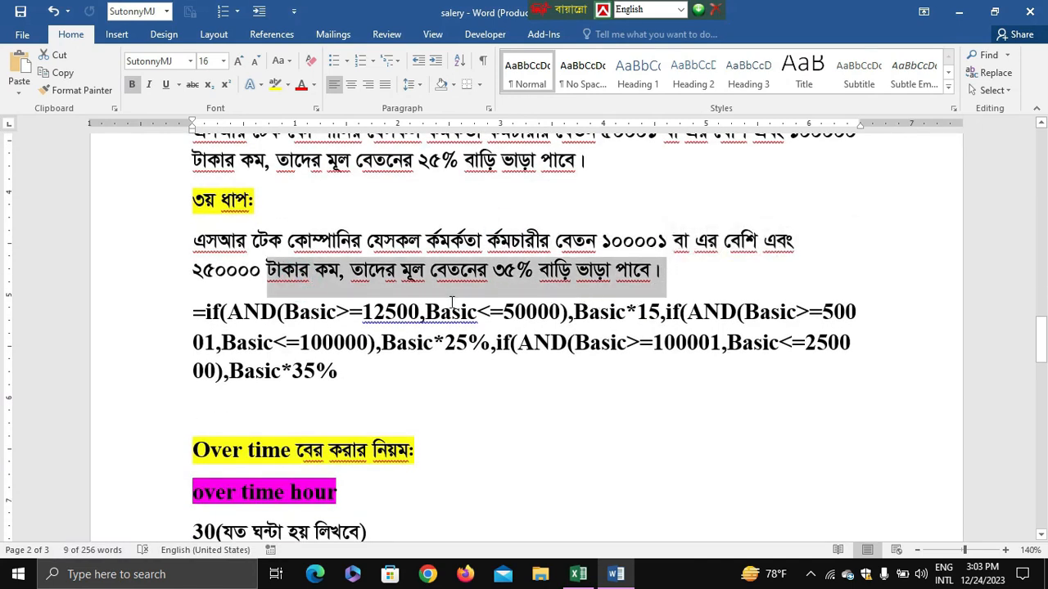
left_click(272, 340)
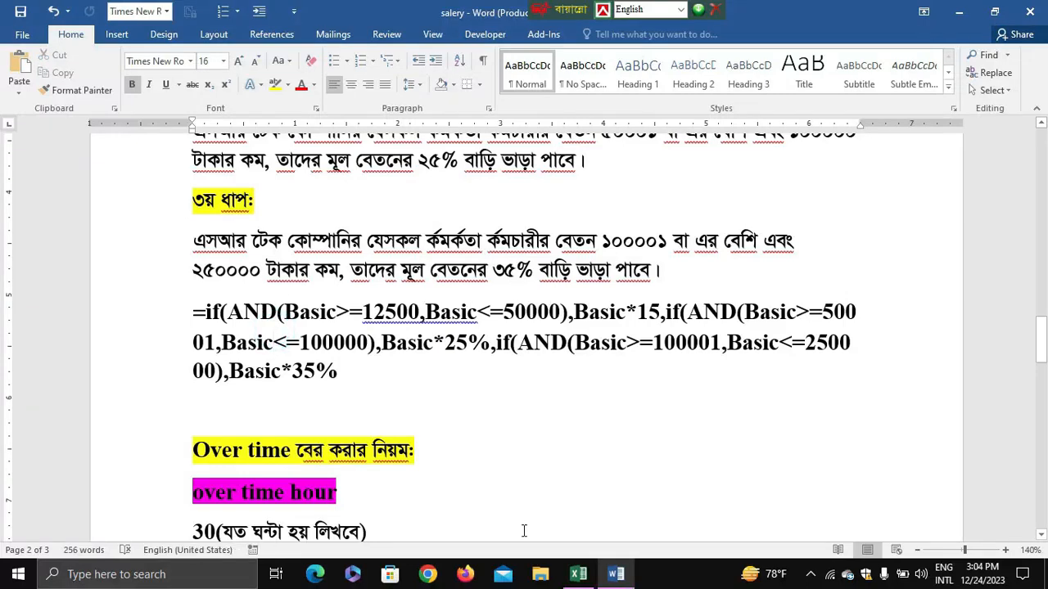
Return to the Excel salary sheet and clear the 15% formula from the first employee's house cost cell, E8.
left_click(578, 574)
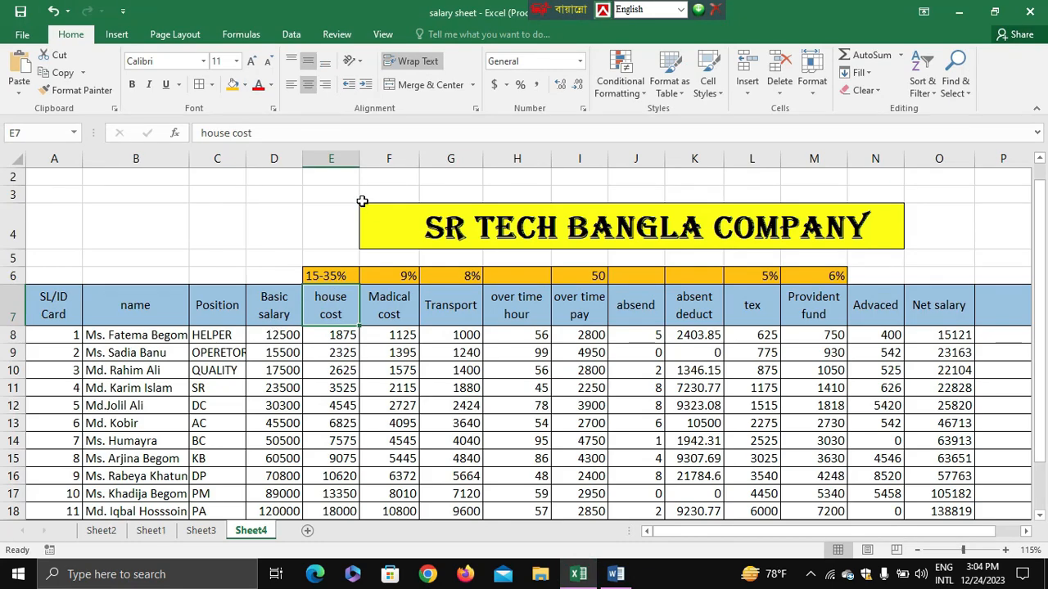
scroll(360, 202, "up", 3, "ctrl")
scroll(388, 291, "up", 1)
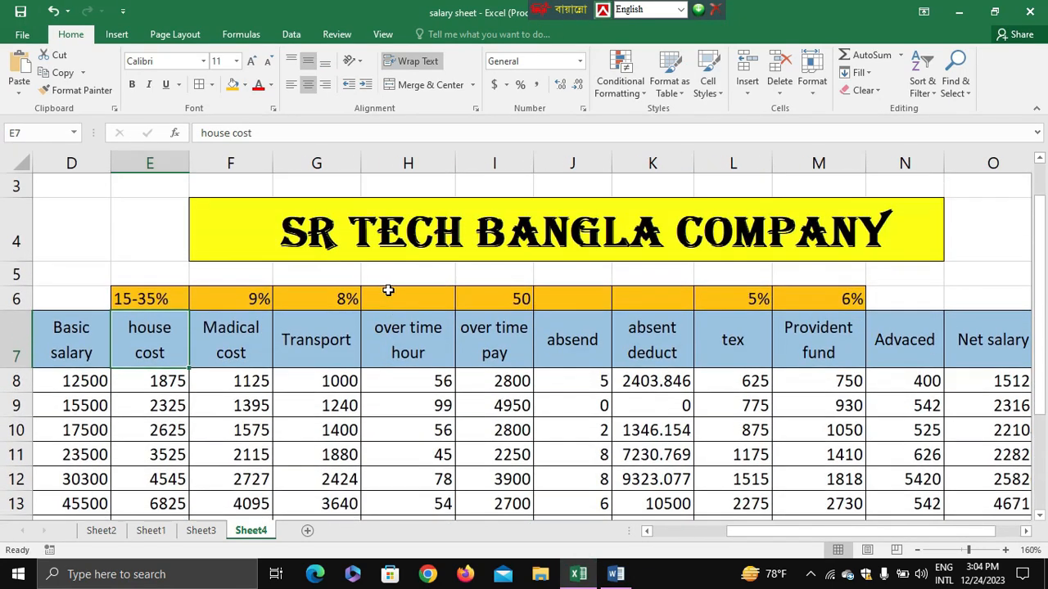
left_click(165, 382)
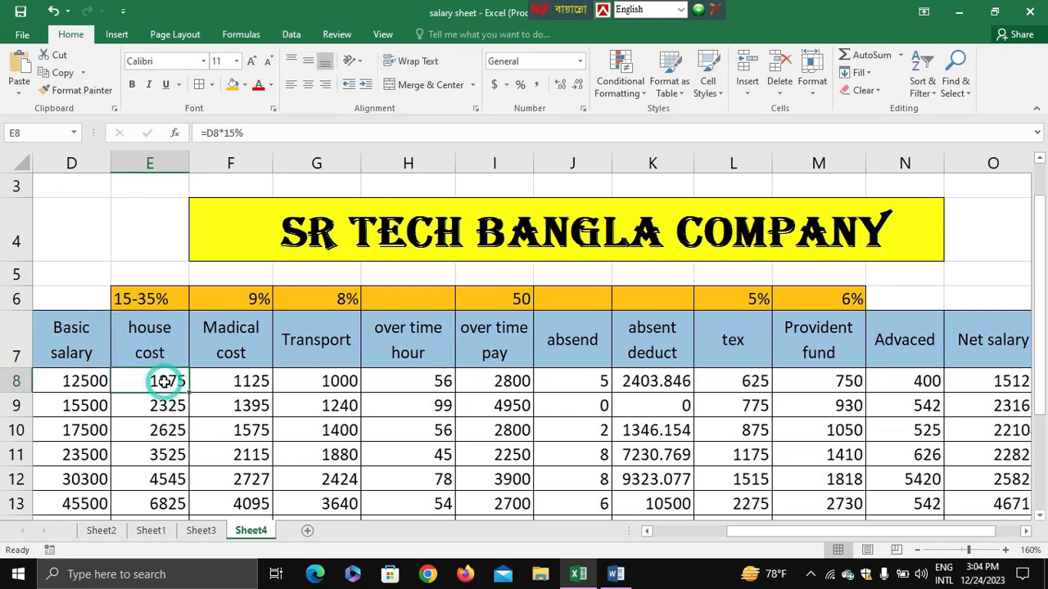
left_click(255, 133)
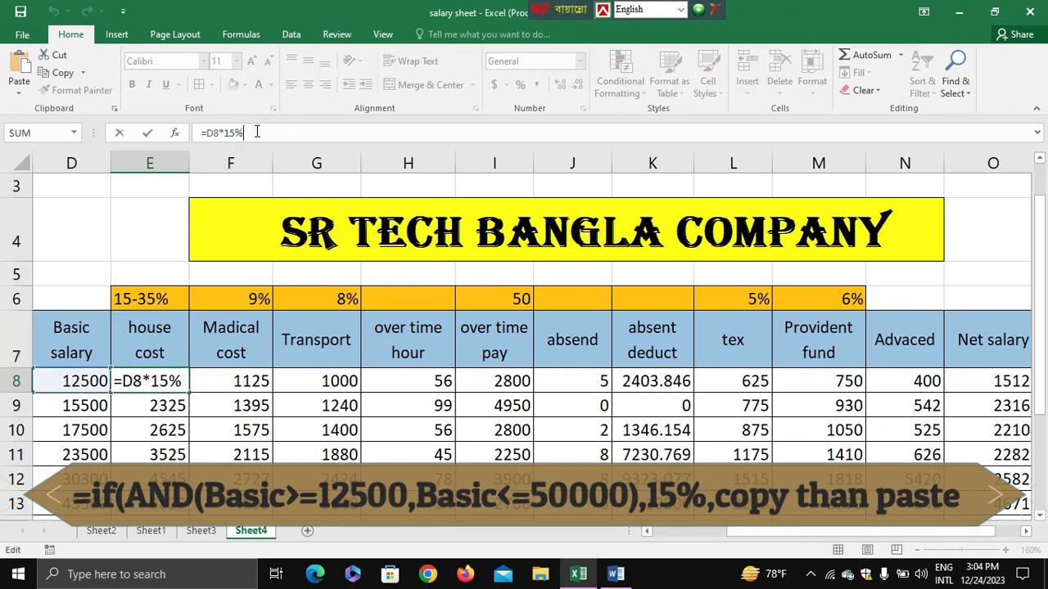
key("BackSpace")
key("BackSpace")
key("BackSpace")
key("BackSpace")
key("BackSpace")
key("BackSpace")
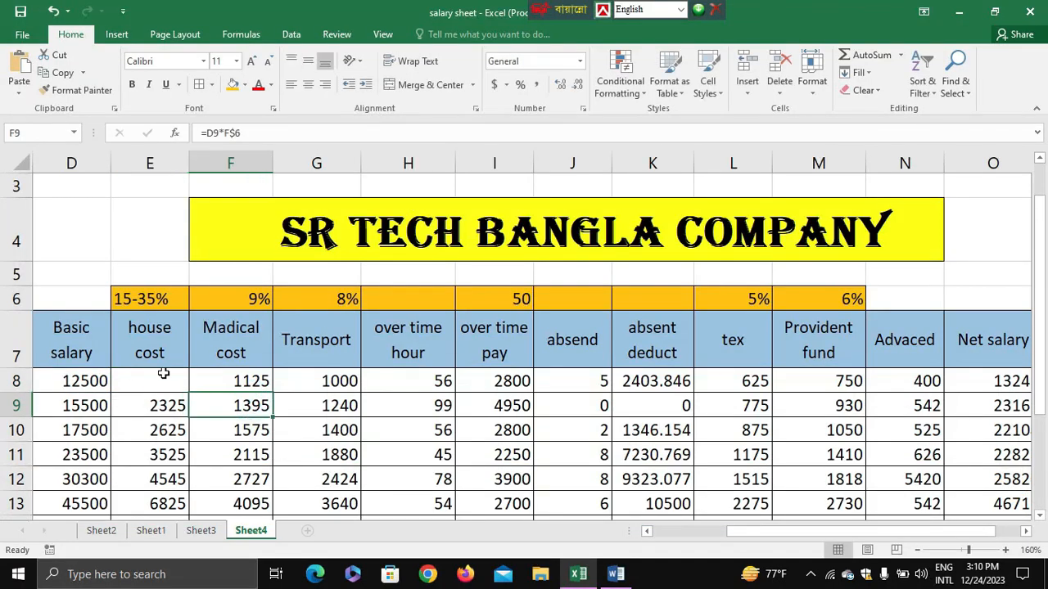
key("Escape")
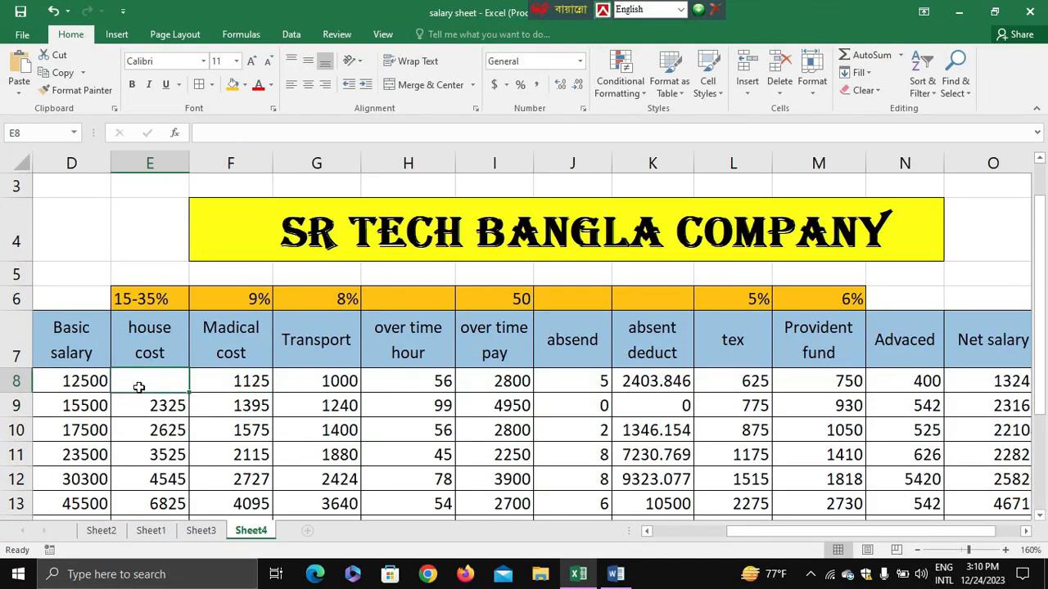
Start a formula in E8 with an IF function whose logical test is a nested AND.
left_click(215, 132)
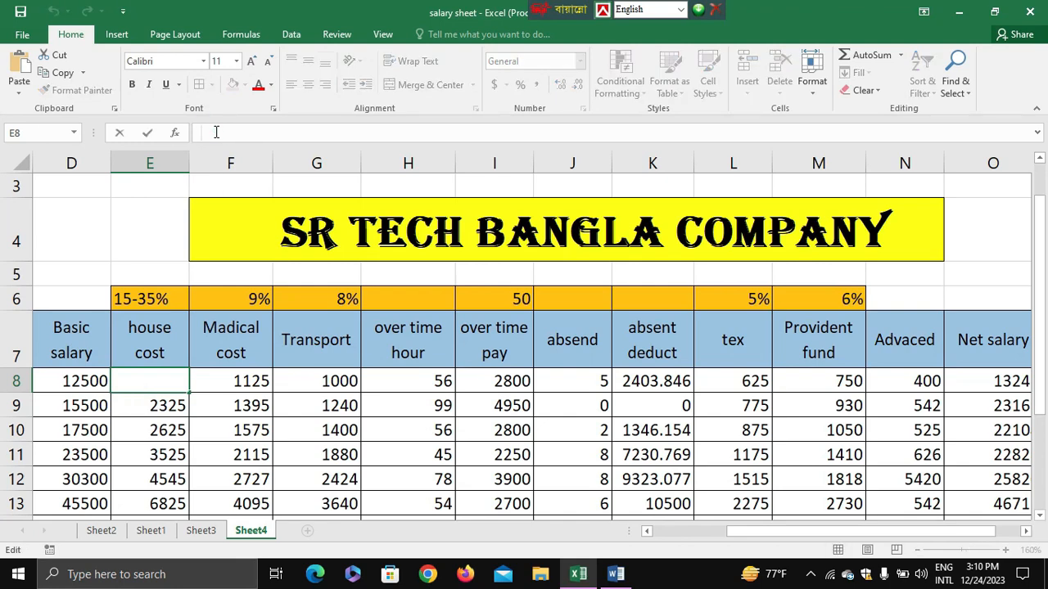
type("=")
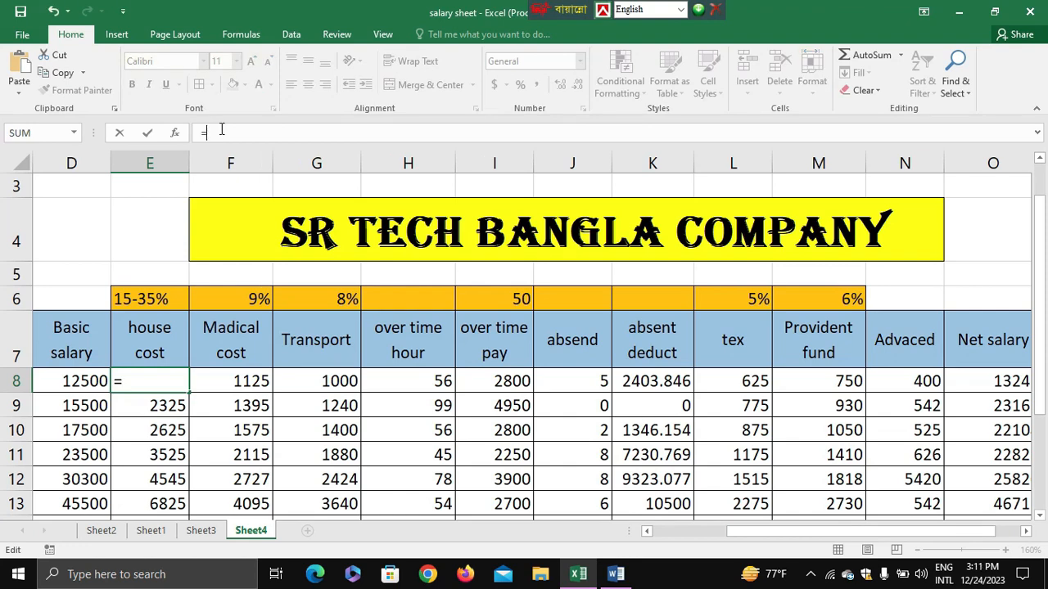
type("if")
key("Tab")
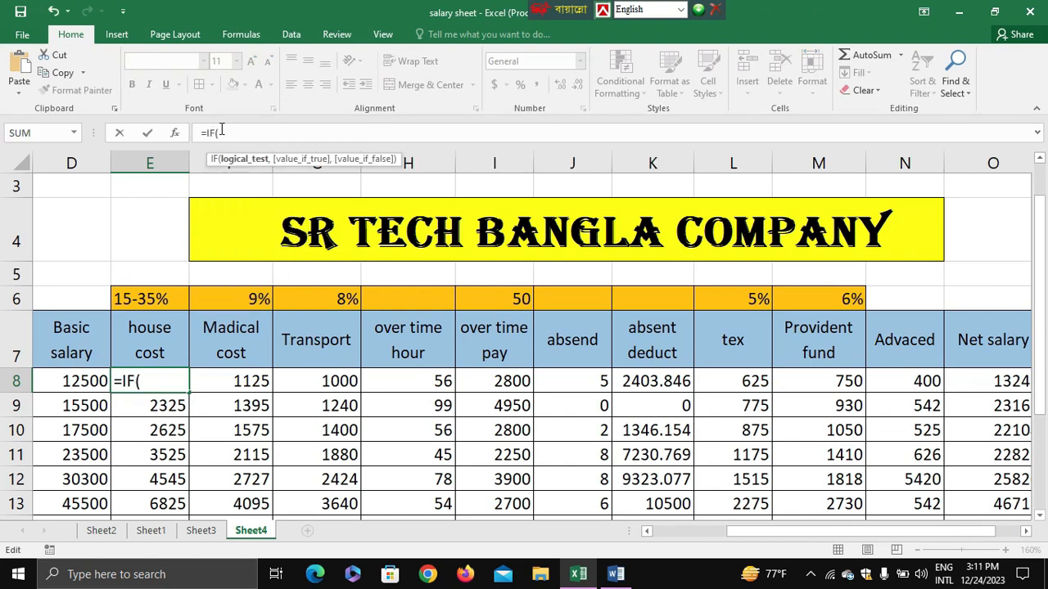
type("and")
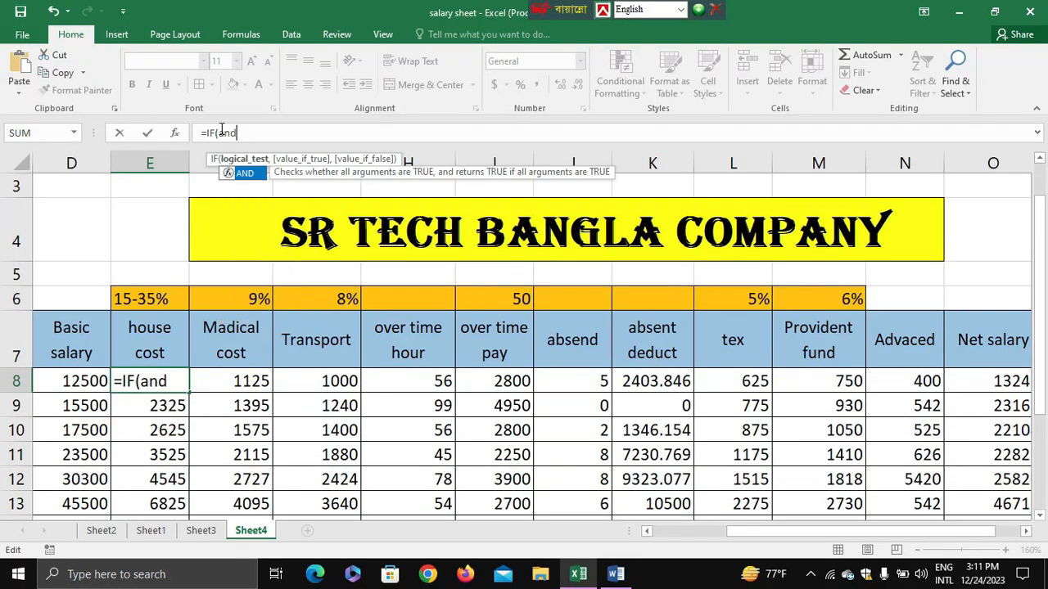
key("Tab")
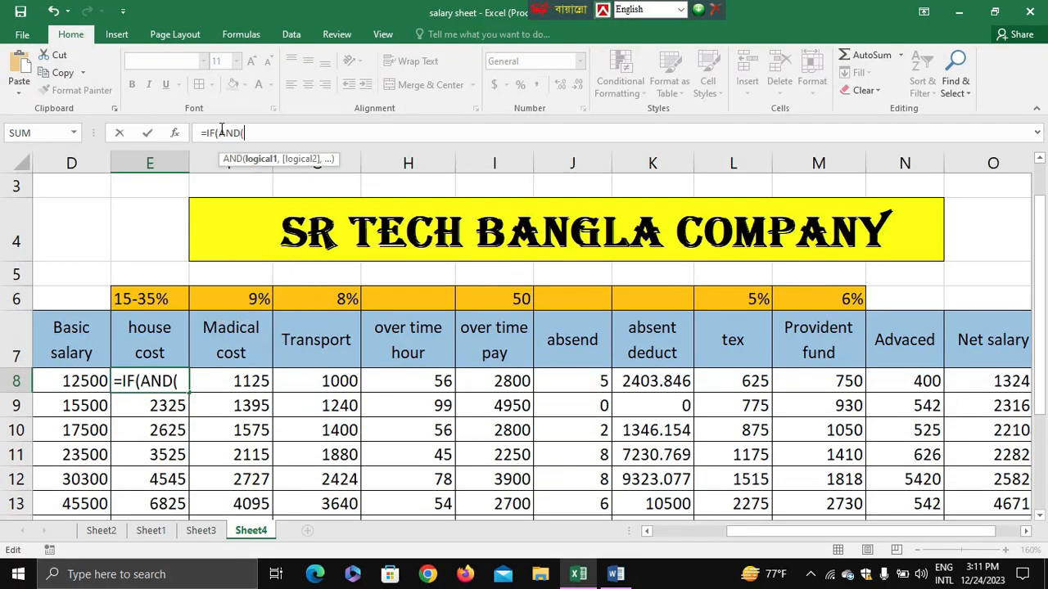
Enter the AND conditions D8>=12500 and D8<=50000 for the basic salary, and close the logical test.
left_click(64, 375)
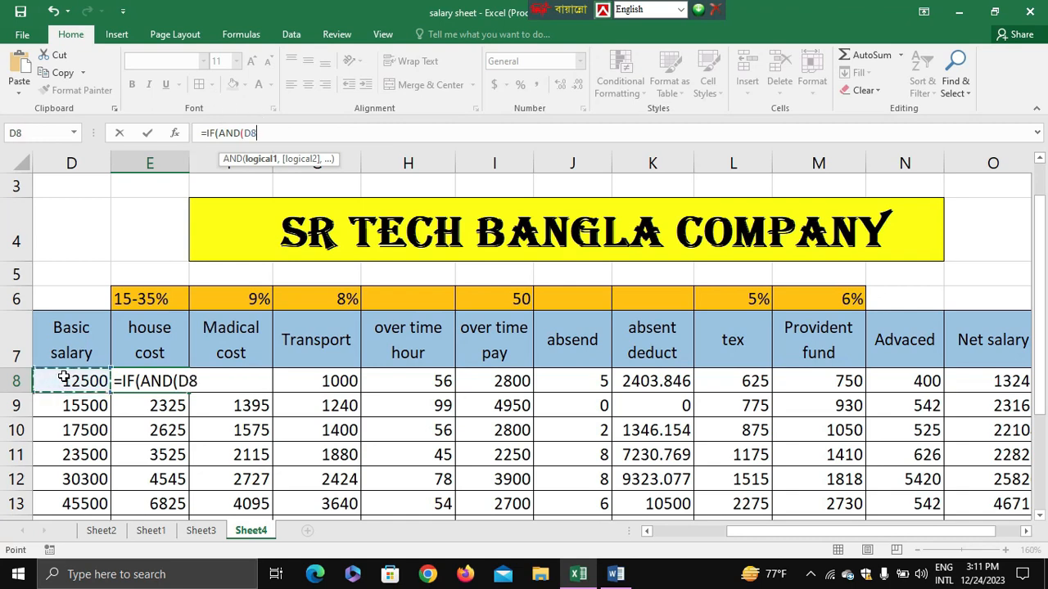
type(">")
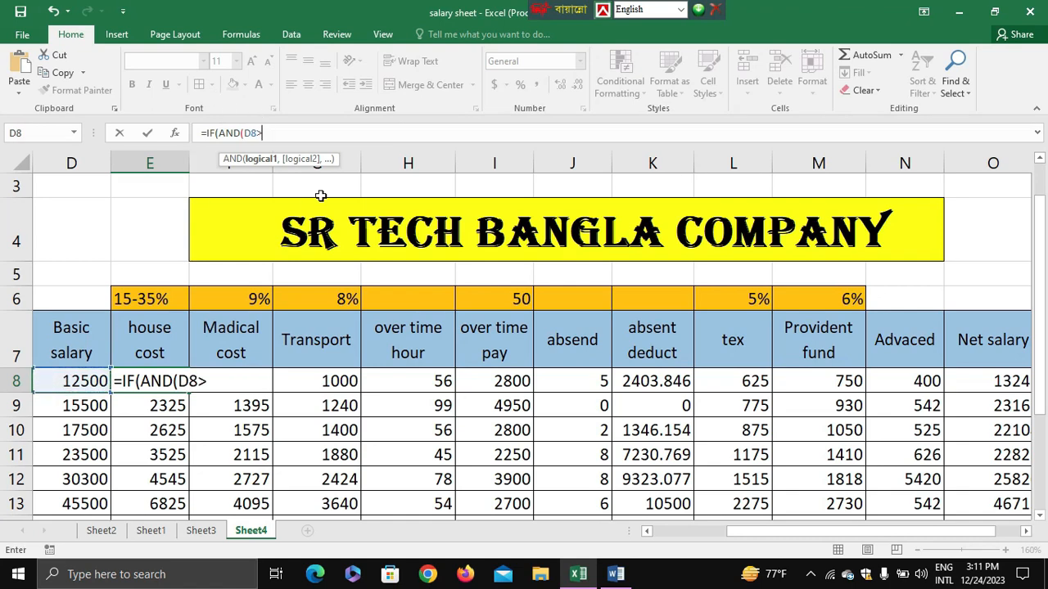
type("=12500")
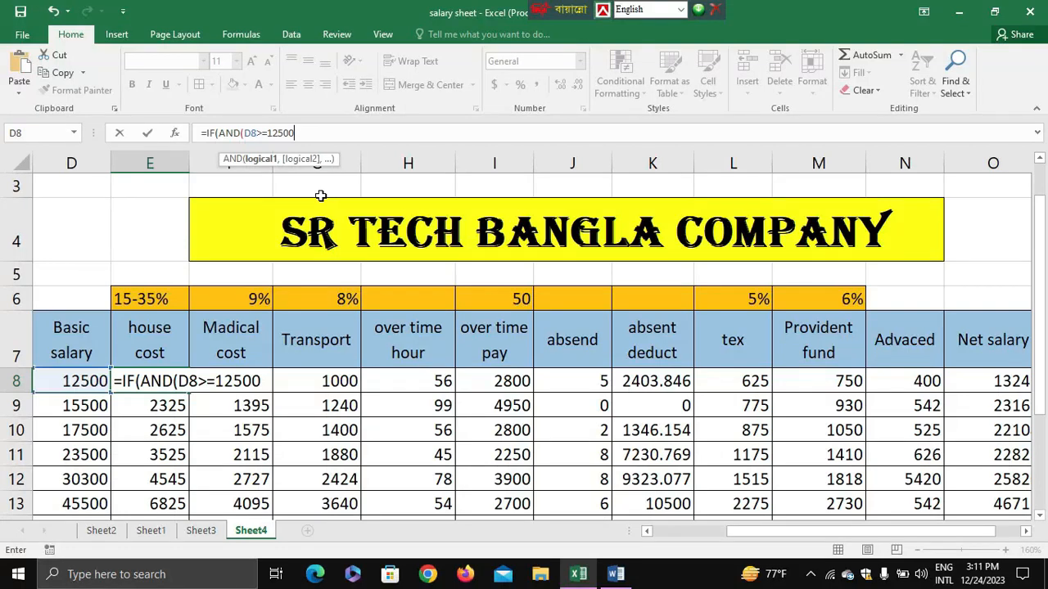
type(",")
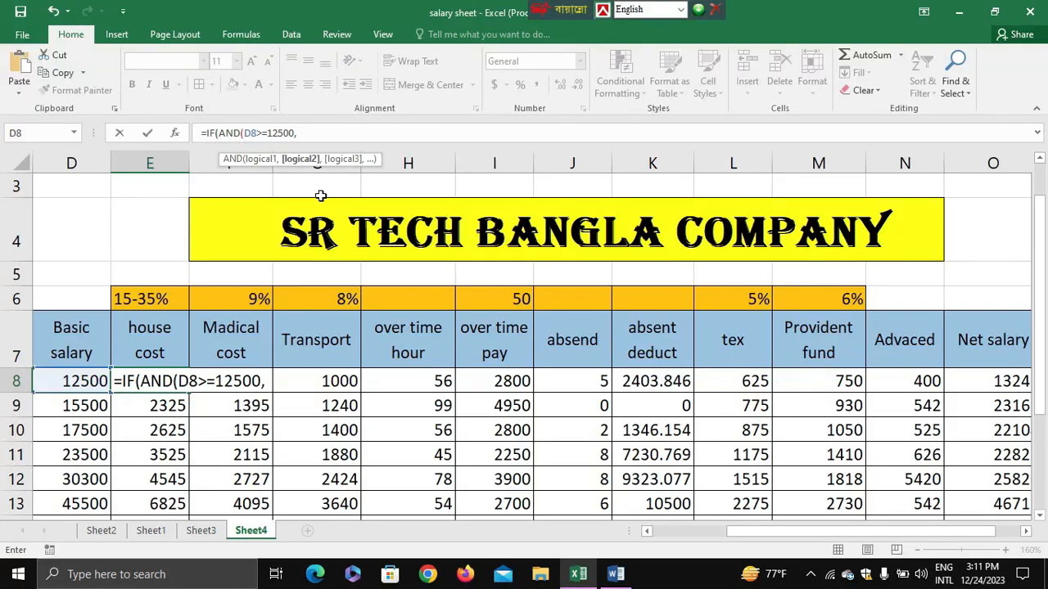
left_click(64, 381)
type("<")
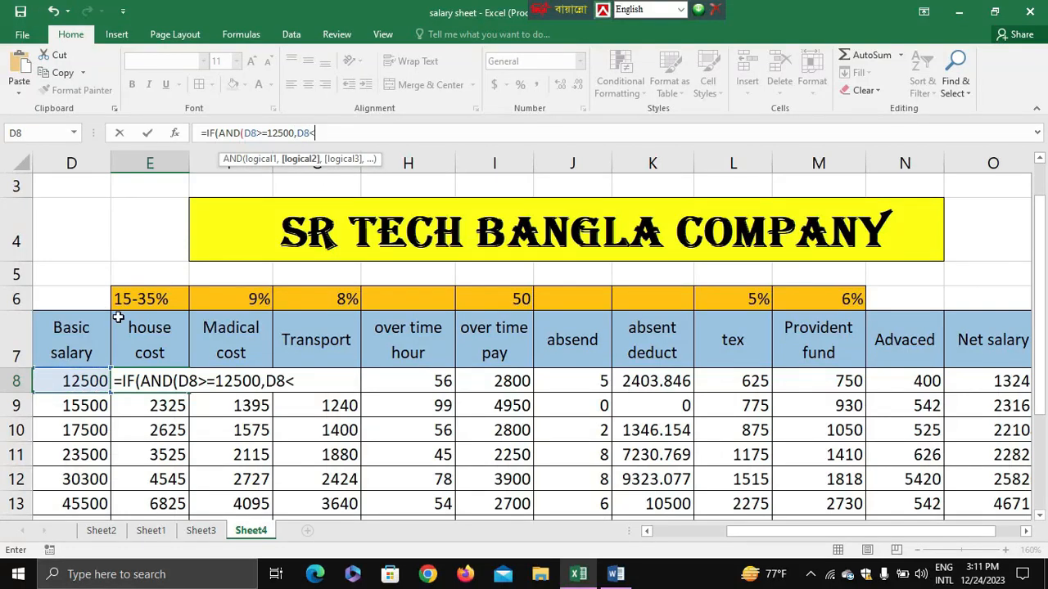
type("=50000")
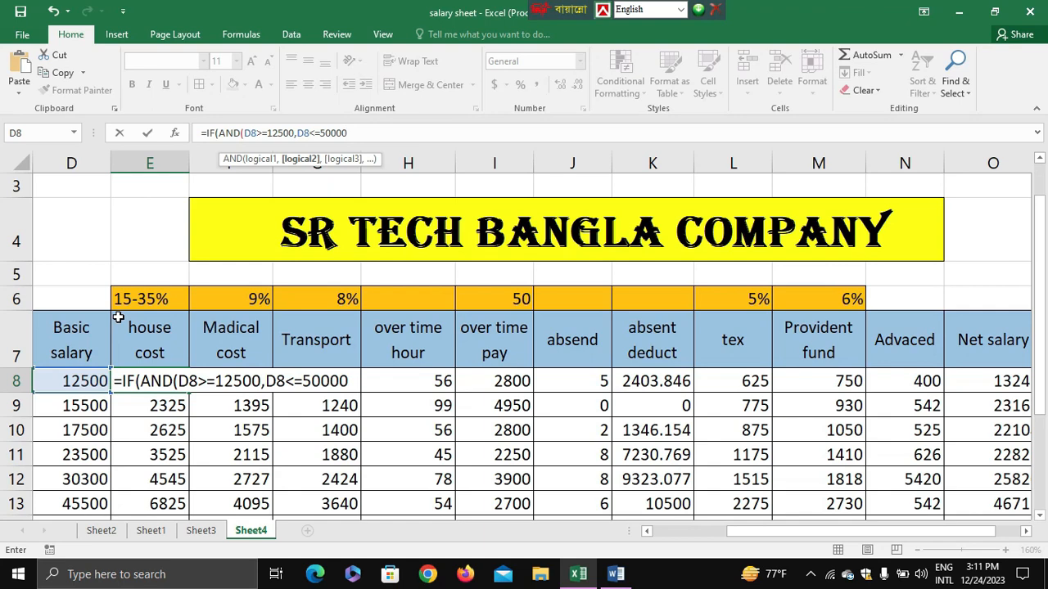
type("),")
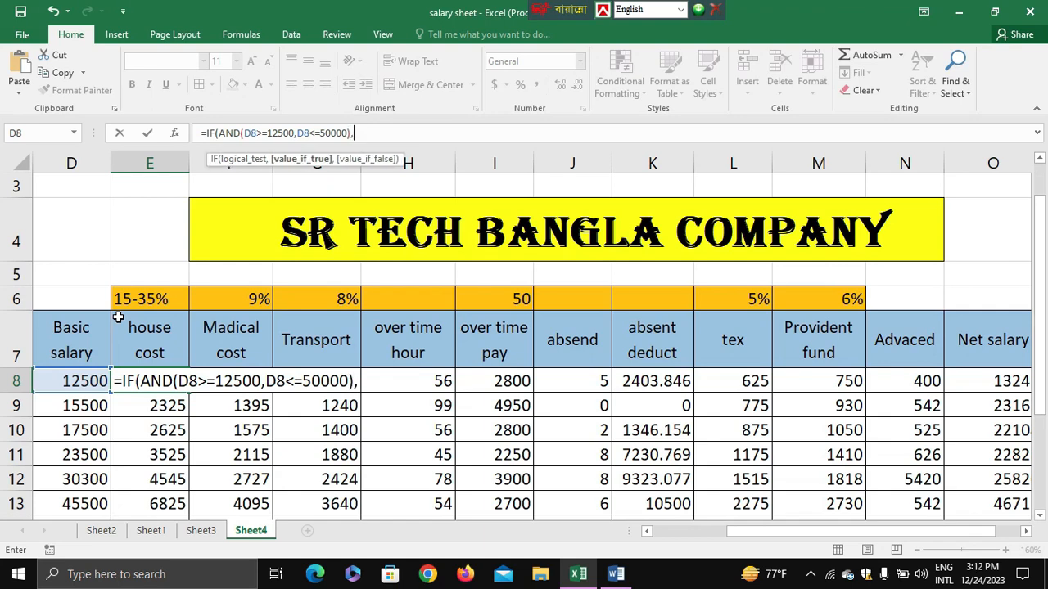
Set the IF function's value-if-true to D8*15%, followed by a comma for the next argument.
left_click(42, 387)
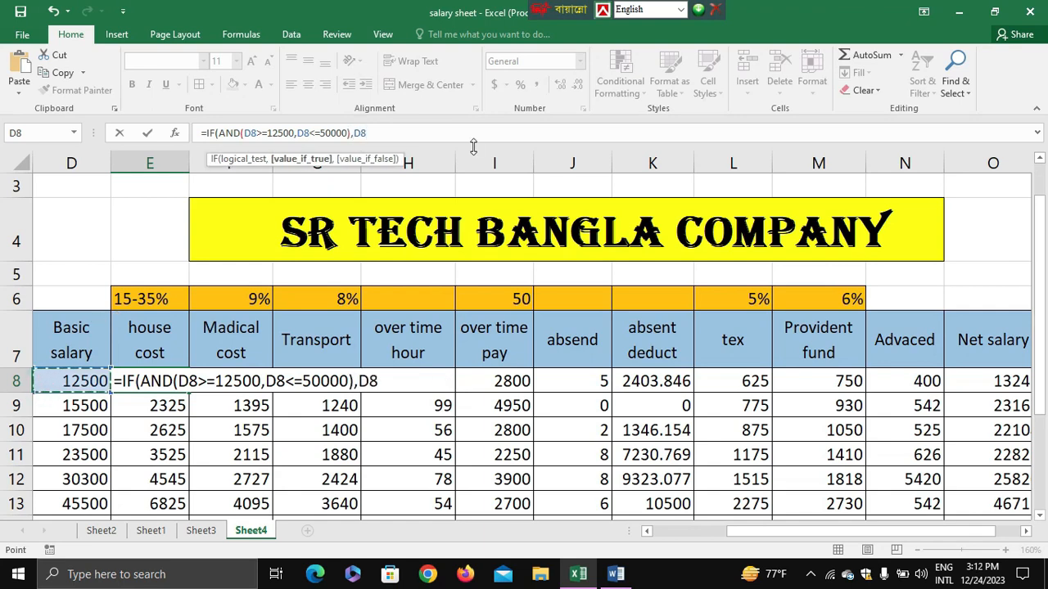
type("*15%,")
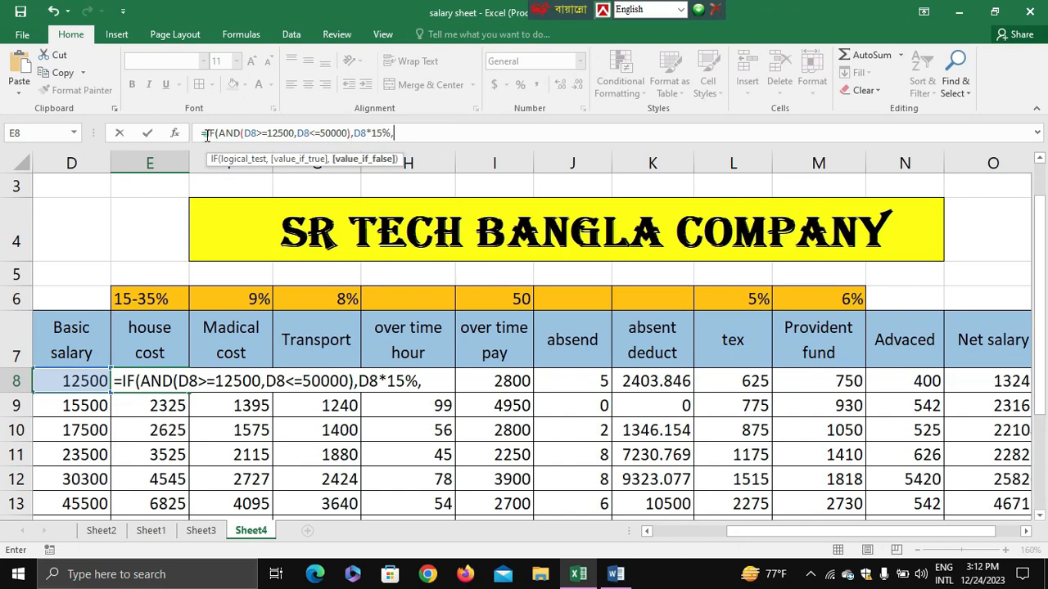
Copy the whole IF clause without its equals sign and paste it at the end of the formula as a second clause.
left_click_drag(210, 136, 399, 135)
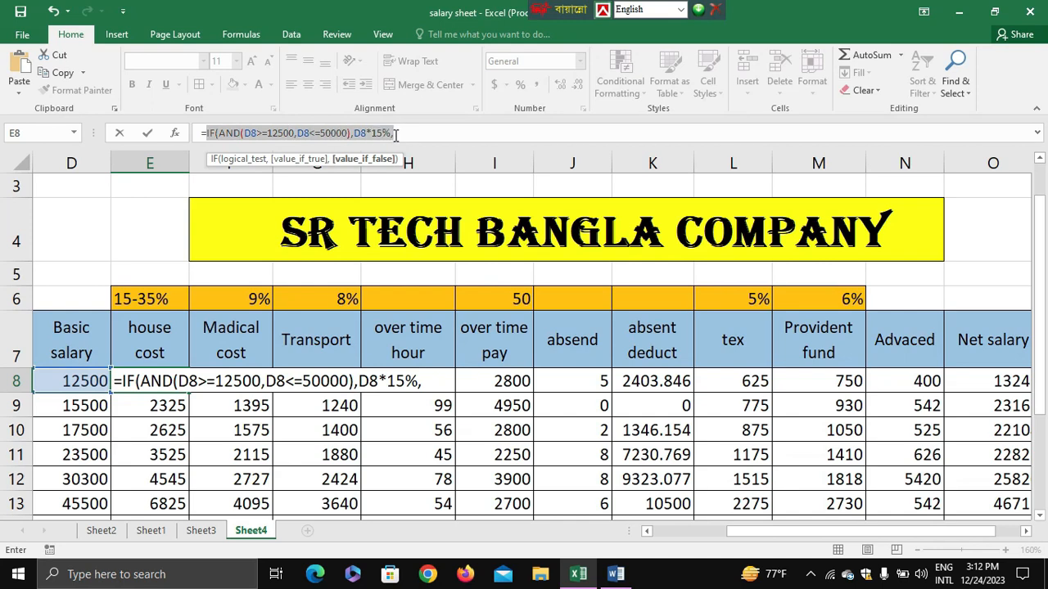
right_click(365, 139)
left_click(392, 164)
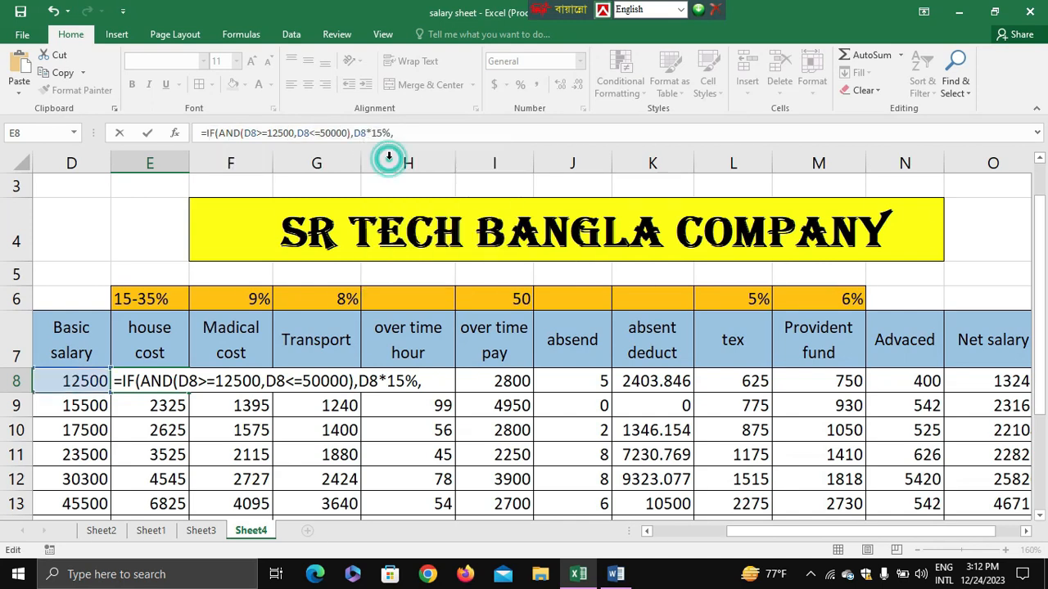
left_click(414, 136)
key("ctrl+v")
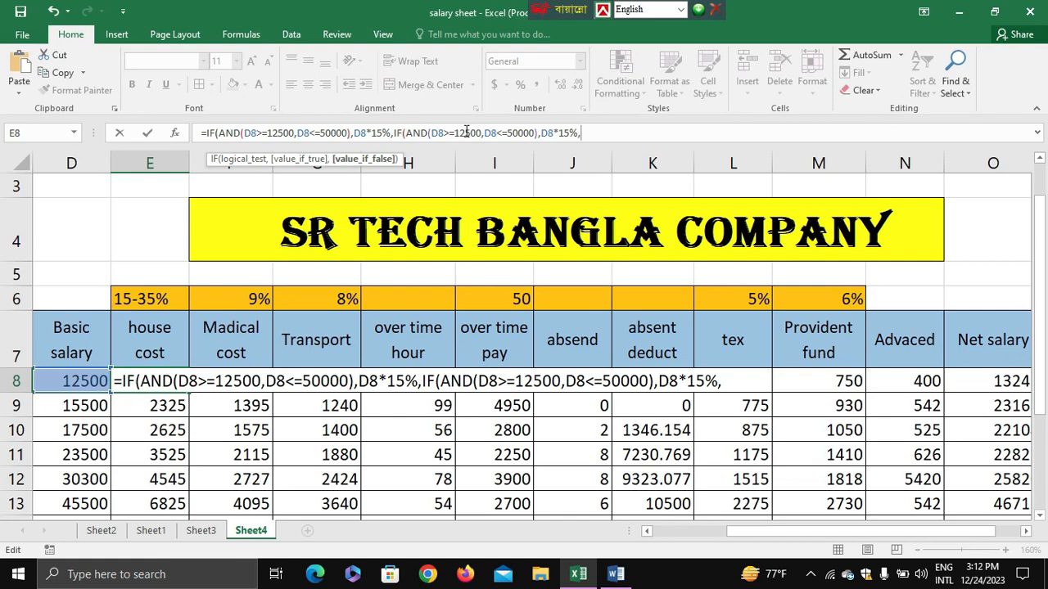
Set the lower salary limit in the second IF clause of the E8 formula to 50001.
left_click_drag(454, 133, 480, 137)
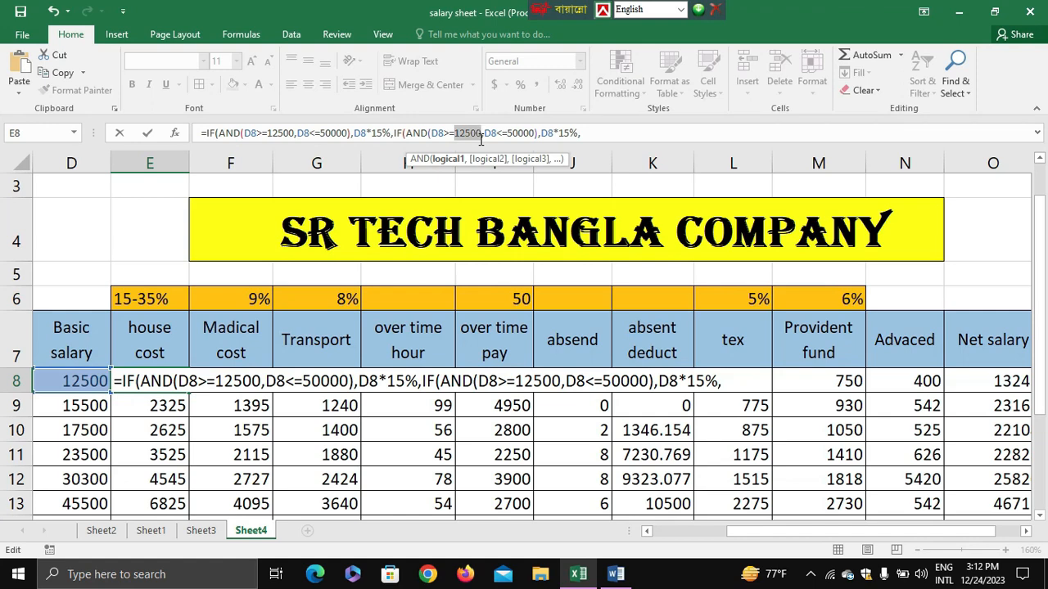
type("5000")
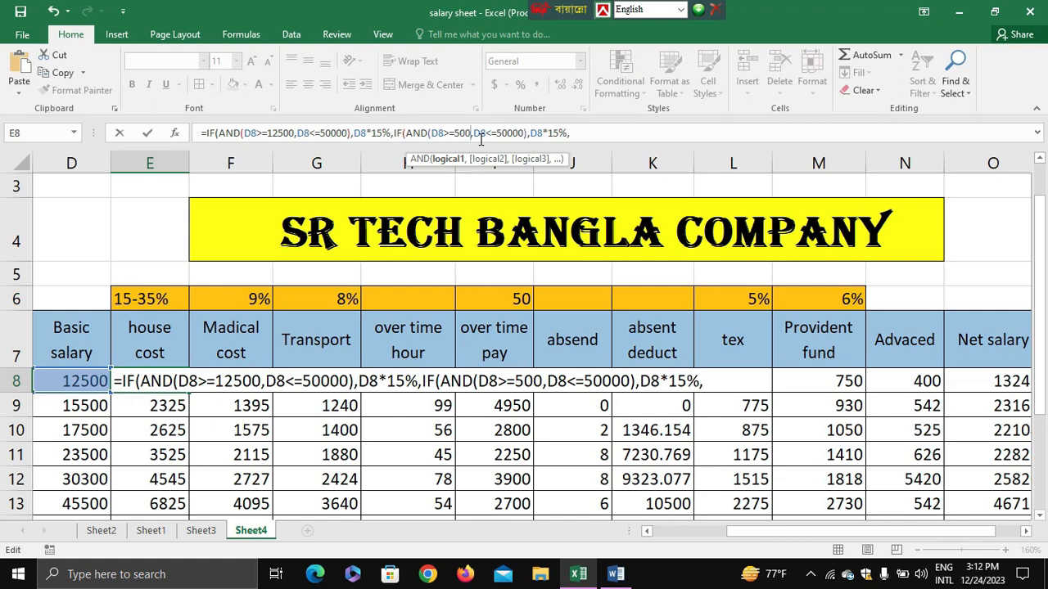
type("1")
key("BackSpace")
type("01")
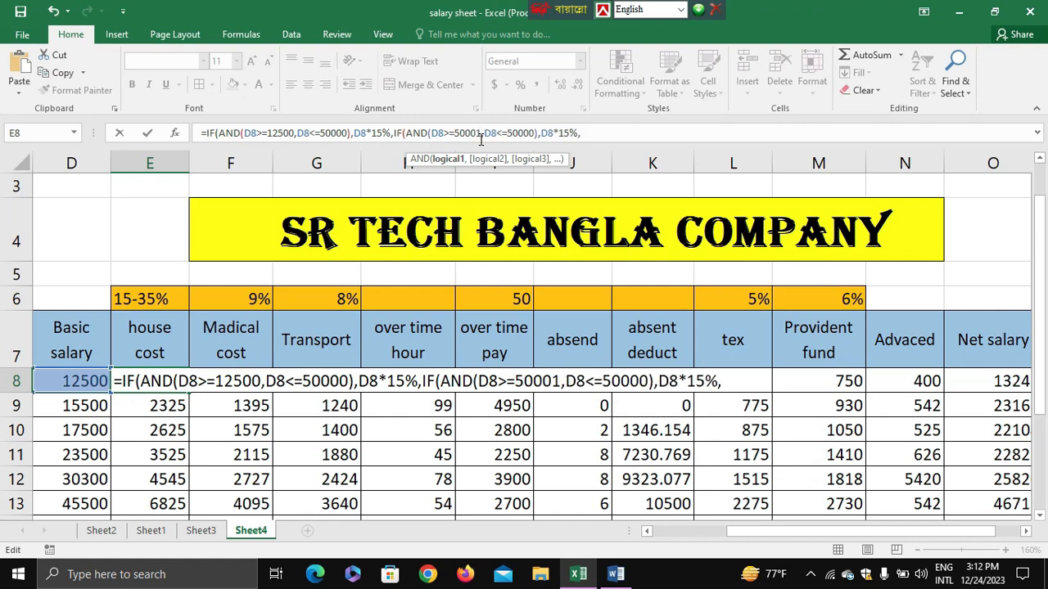
Set the second clause's upper salary limit to 100000 and its rate to 25%.
left_click(513, 132)
key("BackSpace")
type("10")
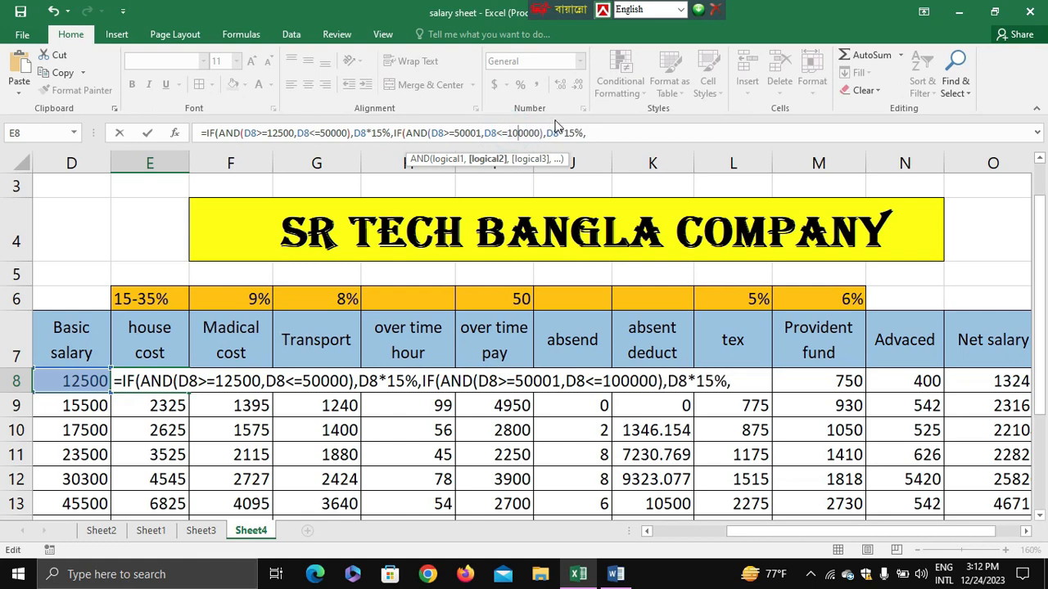
left_click(570, 132)
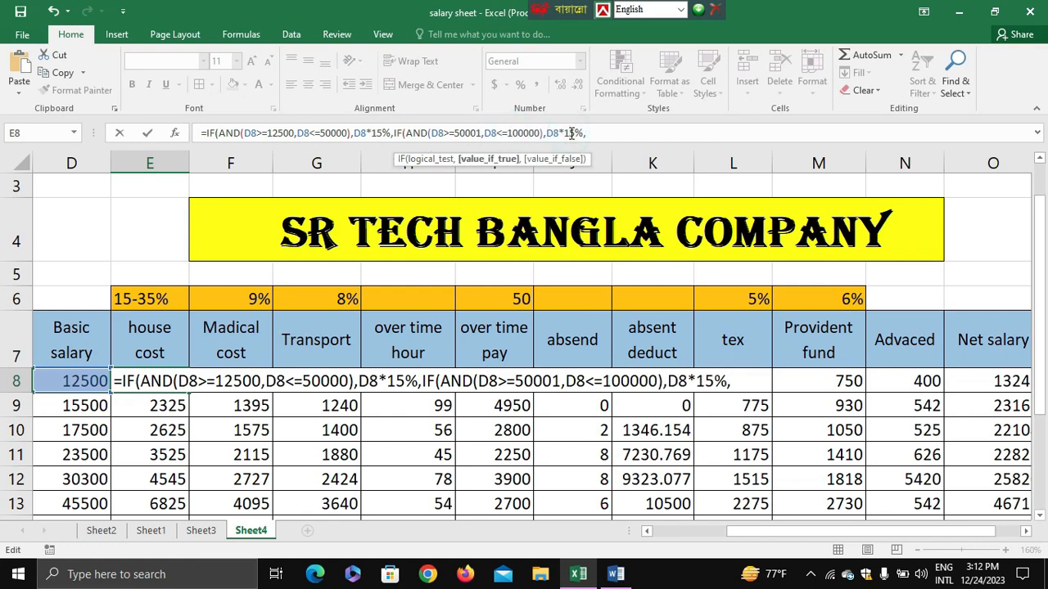
key("BackSpace")
type("2")
Paste the copied IF clause at the end of the formula as a third clause and set its lower salary limit to 100001.
left_click(598, 133)
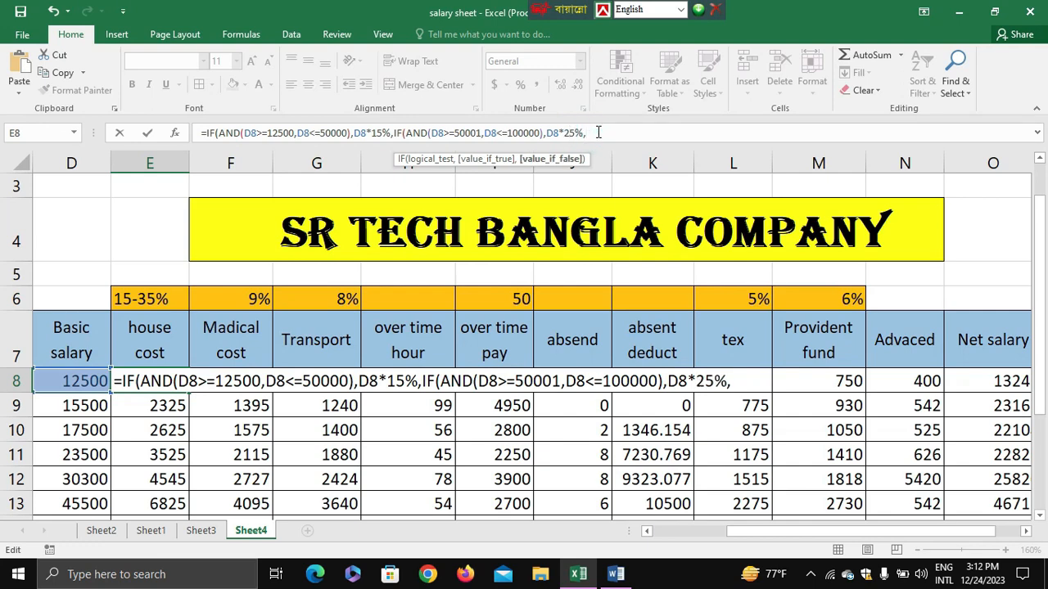
key("ctrl+v")
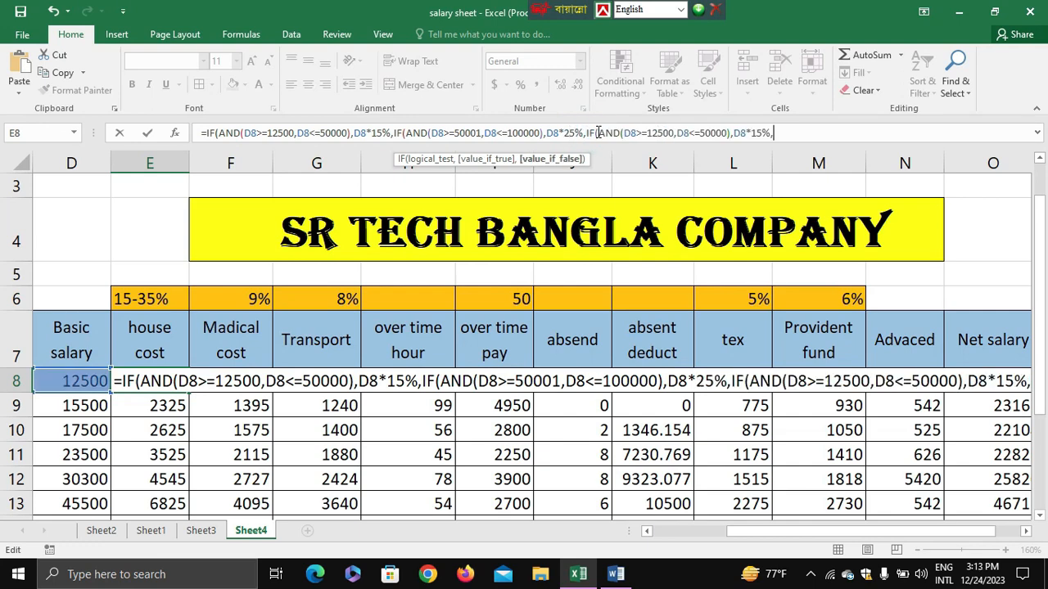
left_click(664, 133)
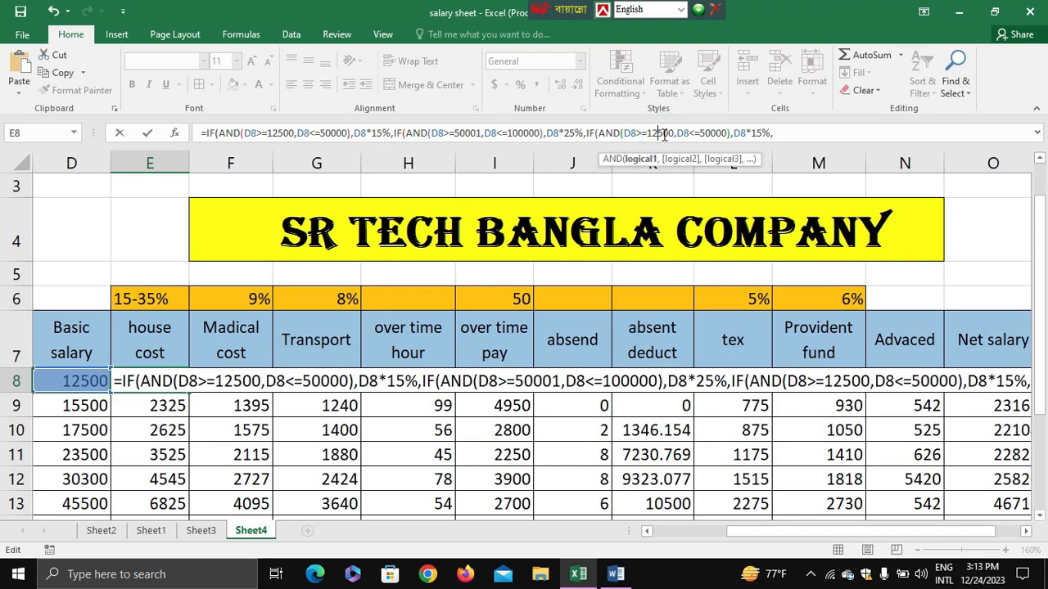
key("BackSpace")
key("BackSpace")
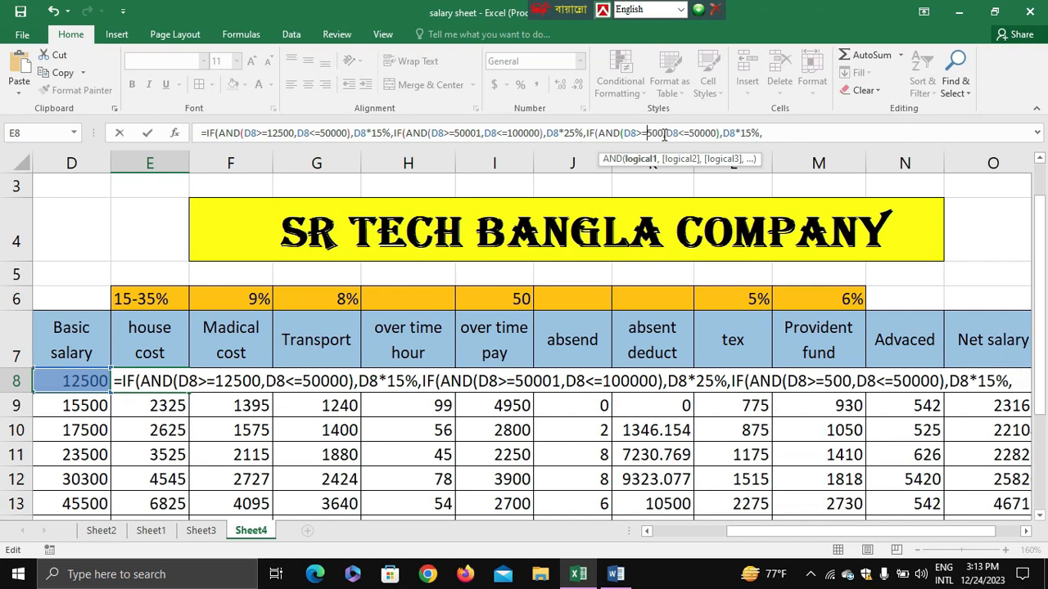
key("Delete")
type("100")
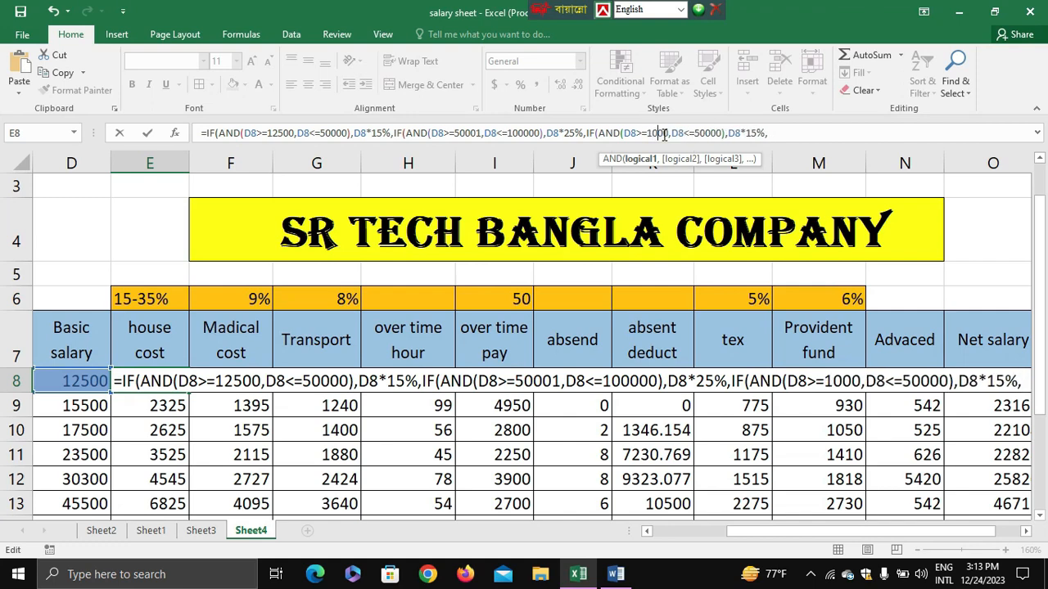
key("Delete")
type("01")
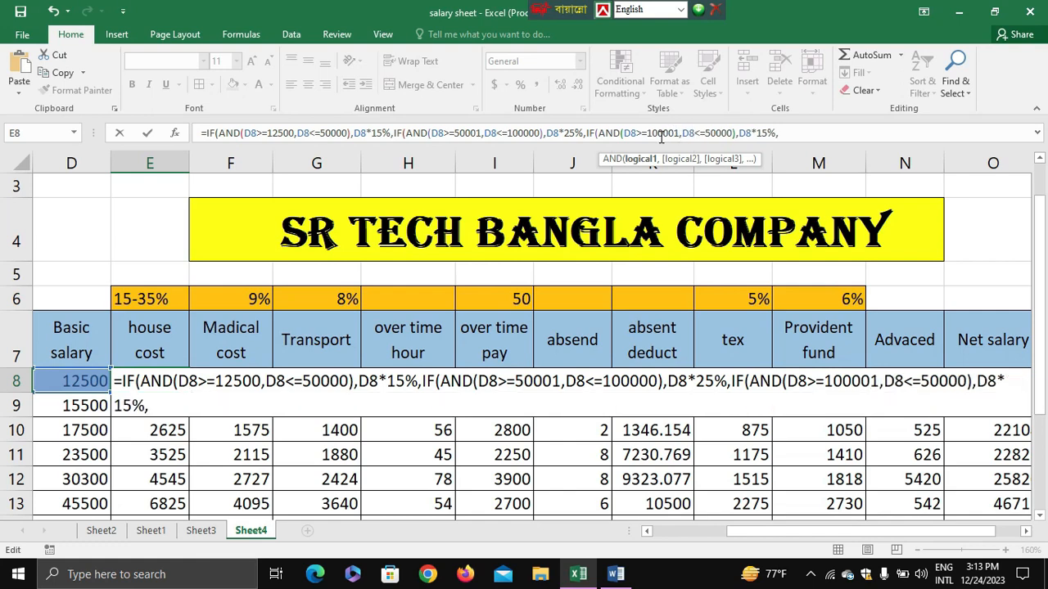
Set the third clause's upper limit to 250000 and its rate to 35%, and commit the E8 formula, accepting the proposed bracket correction.
left_click(703, 133)
type("2")
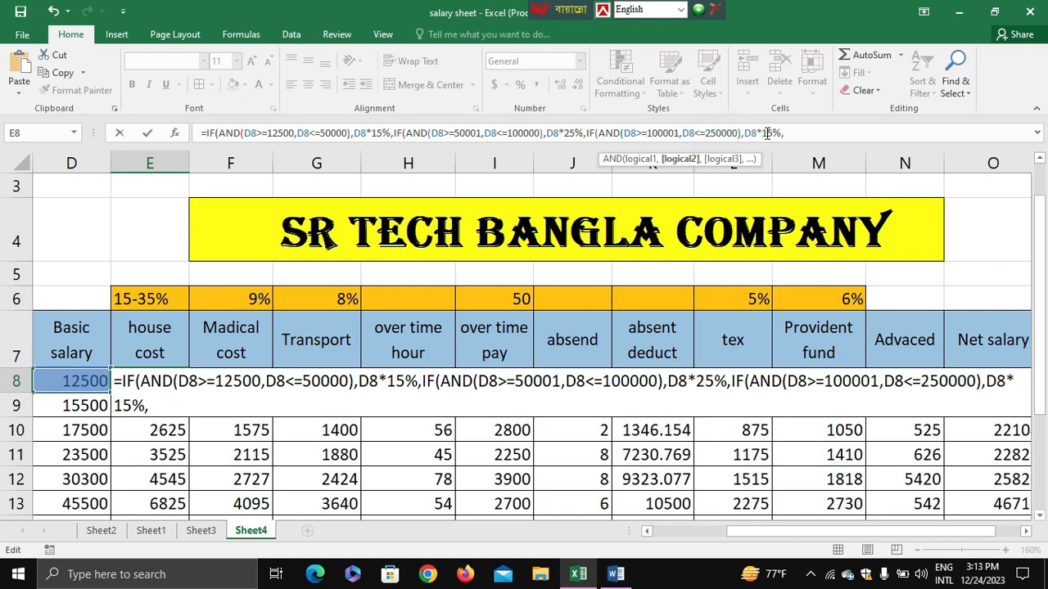
left_click(766, 133)
key("BackSpace")
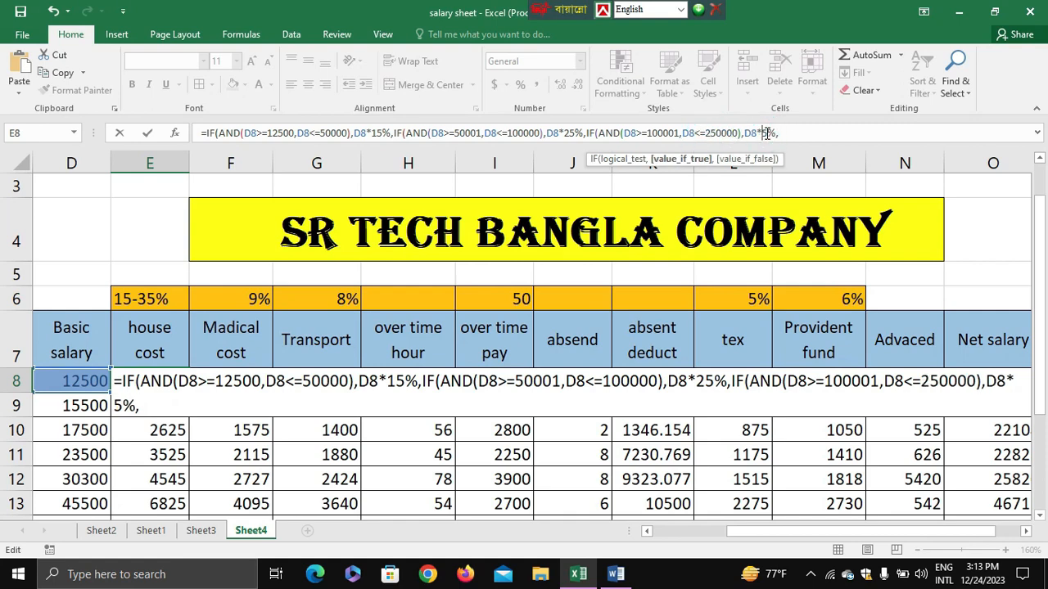
type("3")
key("Return")
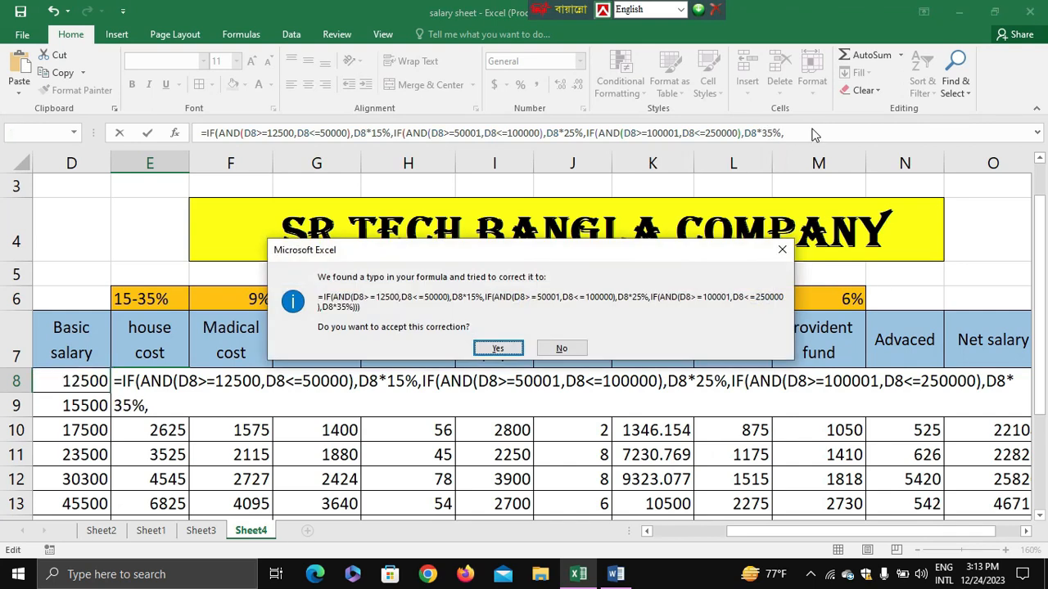
key("Return")
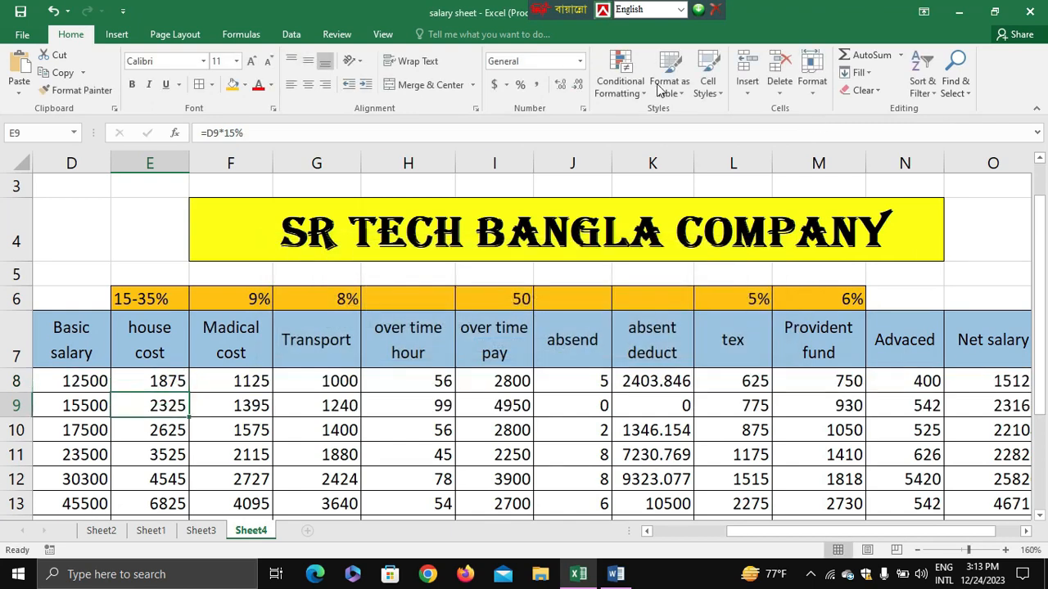
Fill the E8 formula down the house cost column to the last salary row and check the filled cells.
left_click(147, 382)
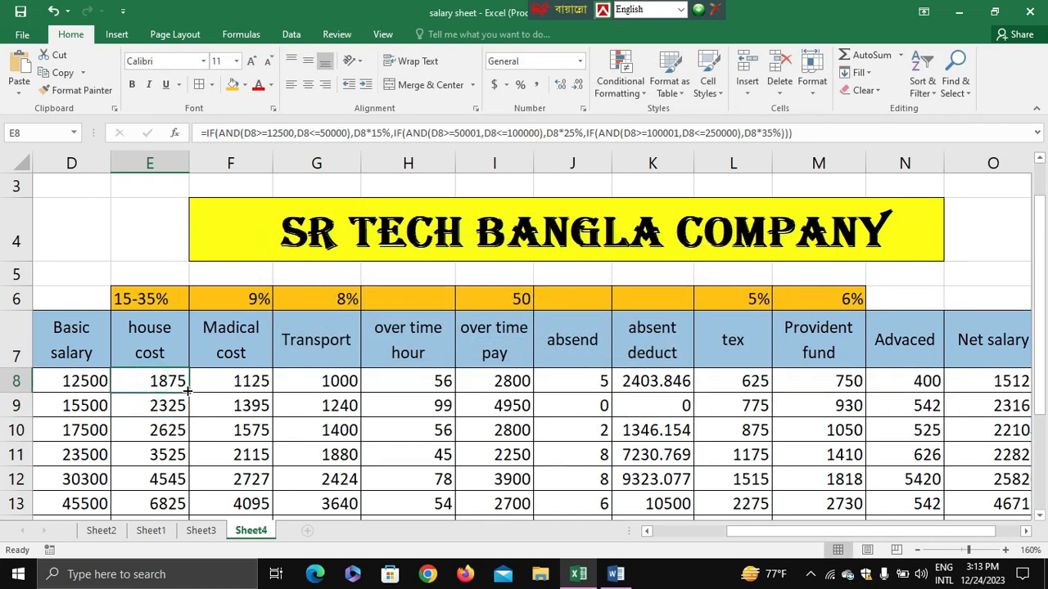
double_click(188, 392)
scroll(186, 392, "down", 4)
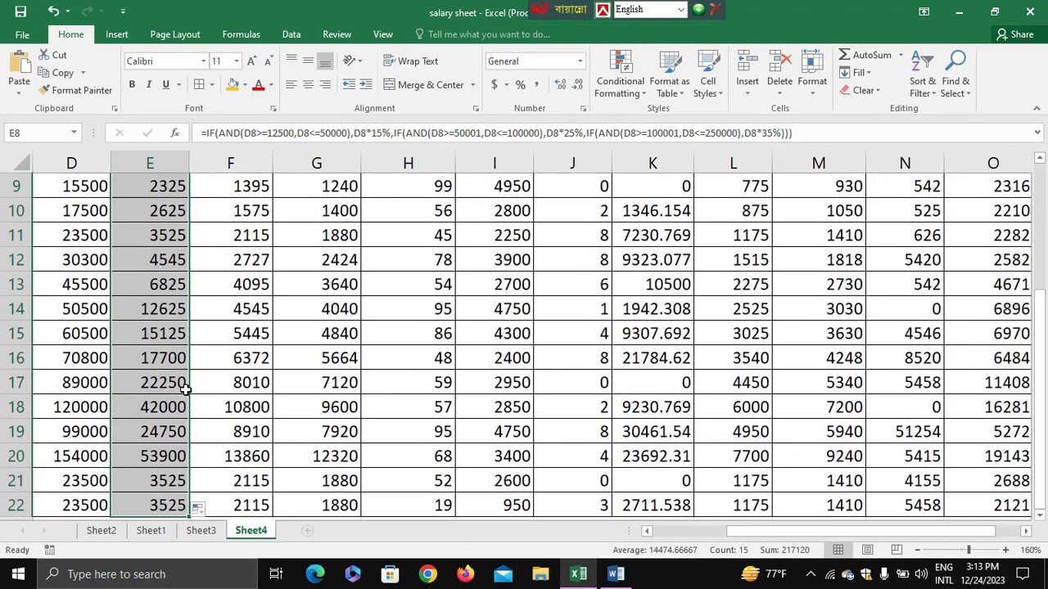
scroll(186, 390, "up", 5)
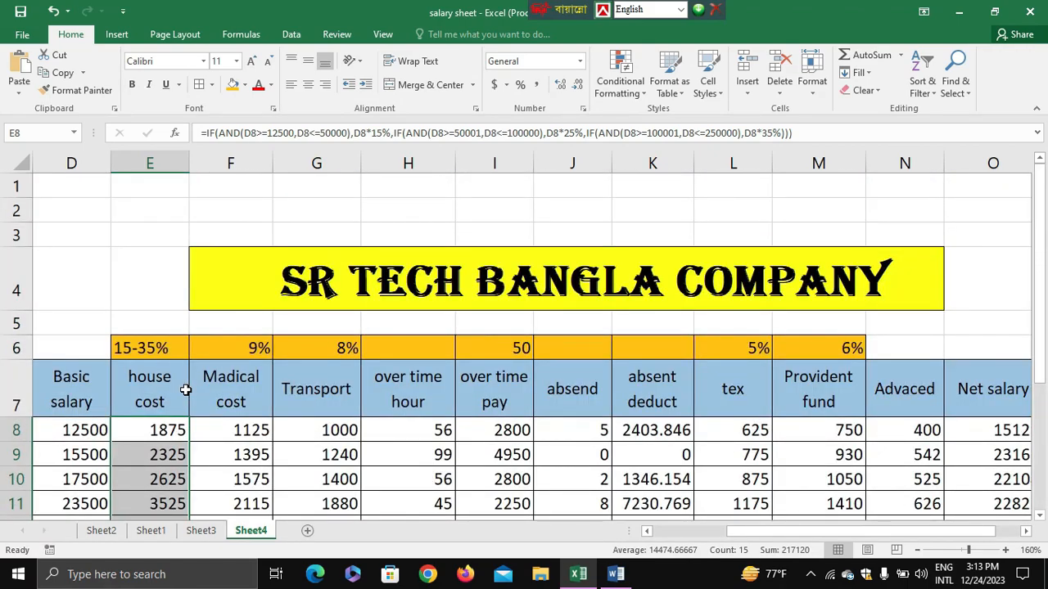
scroll(188, 389, "down", 3)
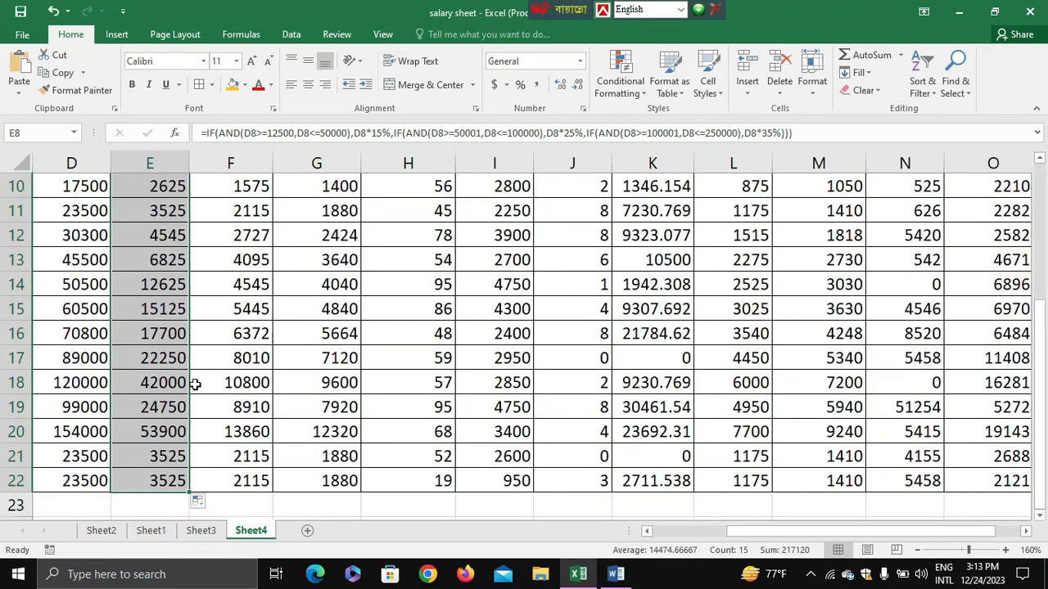
scroll(190, 383, "up", 1)
scroll(146, 299, "up", 2)
Replace the medical cost formula in F8 with the copied IF clause after the equals sign, and set its rate to 5%.
left_click(230, 392)
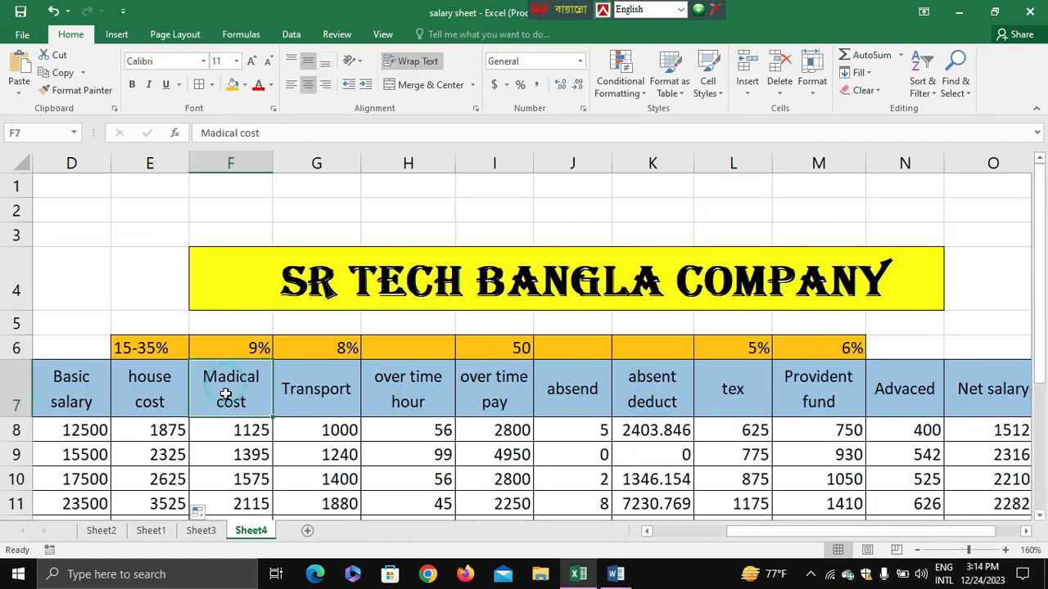
left_click(225, 432)
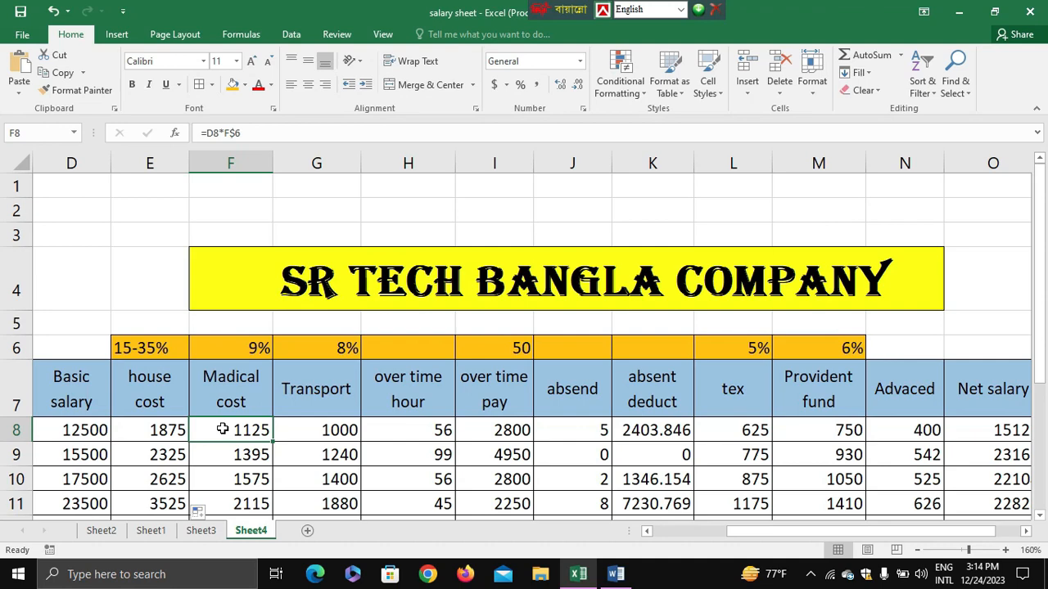
left_click_drag(246, 133, 207, 132)
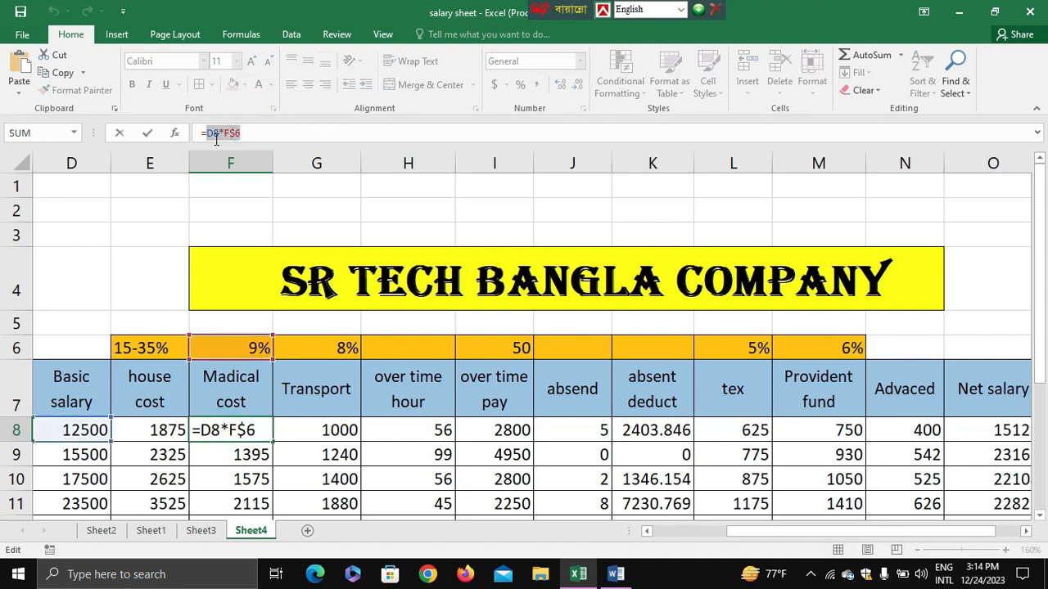
type("IF(AND(D8>=12500,D8<=50000),D8*15%,")
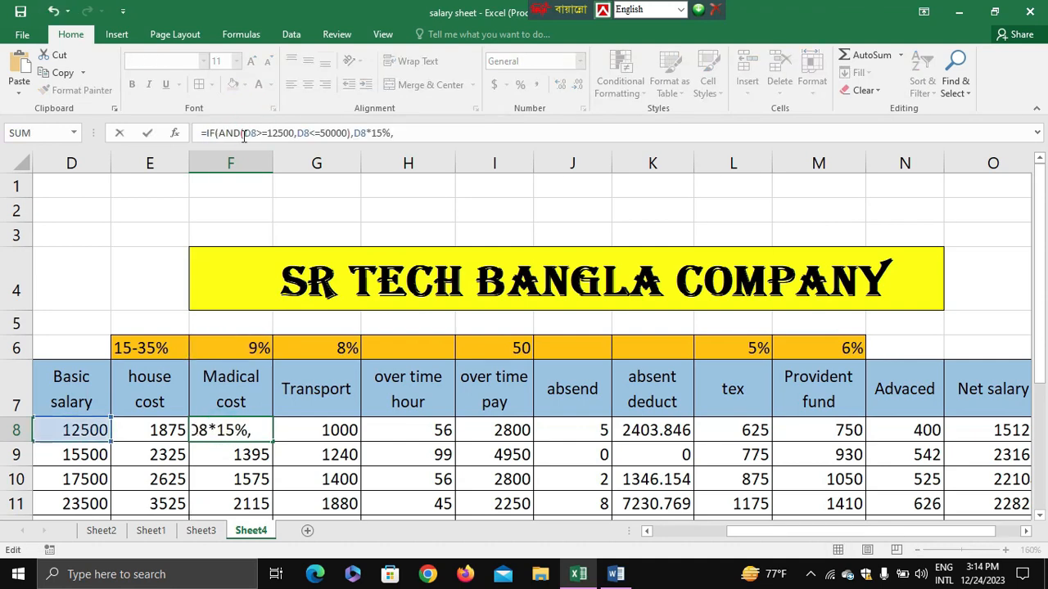
left_click(381, 133)
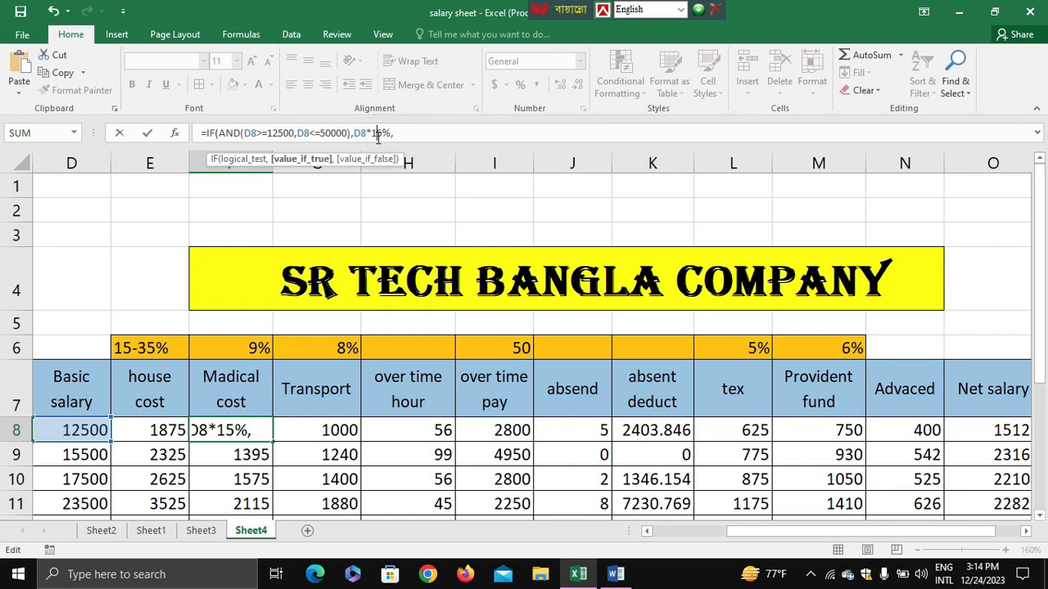
key("BackSpace")
Paste the IF clause at the end of the F8 formula as a second clause and set its lower salary limit to 50001.
left_click(391, 132)
type("IF(AND(D8>=12500,D8<=50000),D8*15%,")
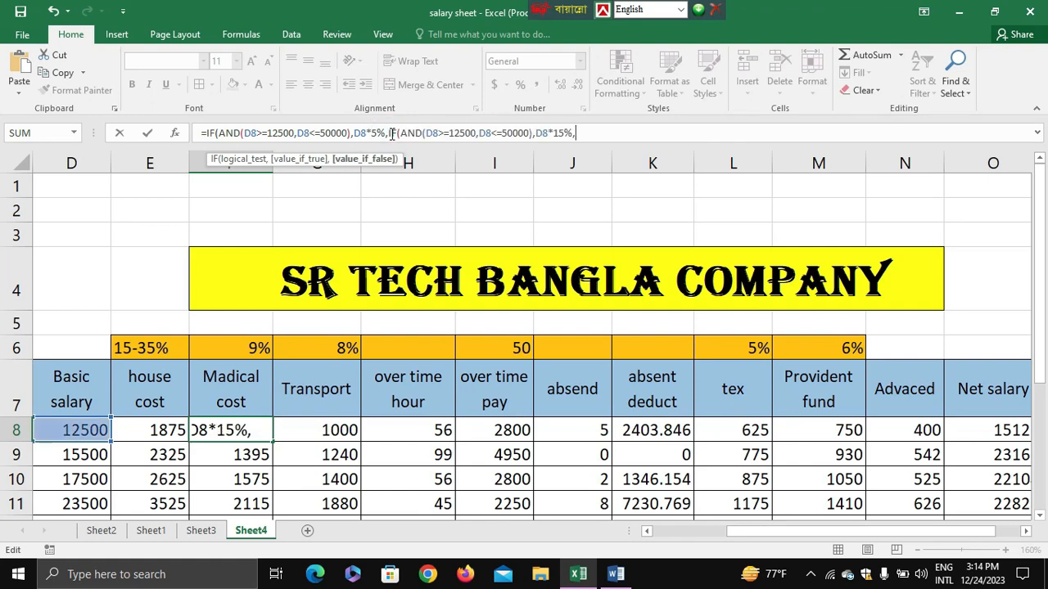
left_click(464, 131)
left_click(474, 133)
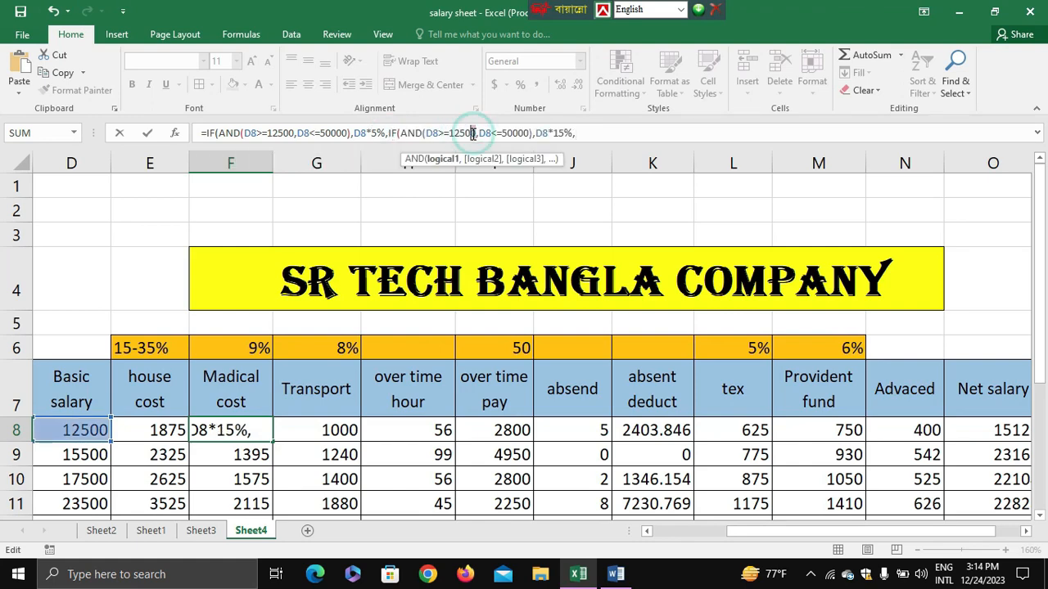
left_click_drag(477, 132, 453, 135)
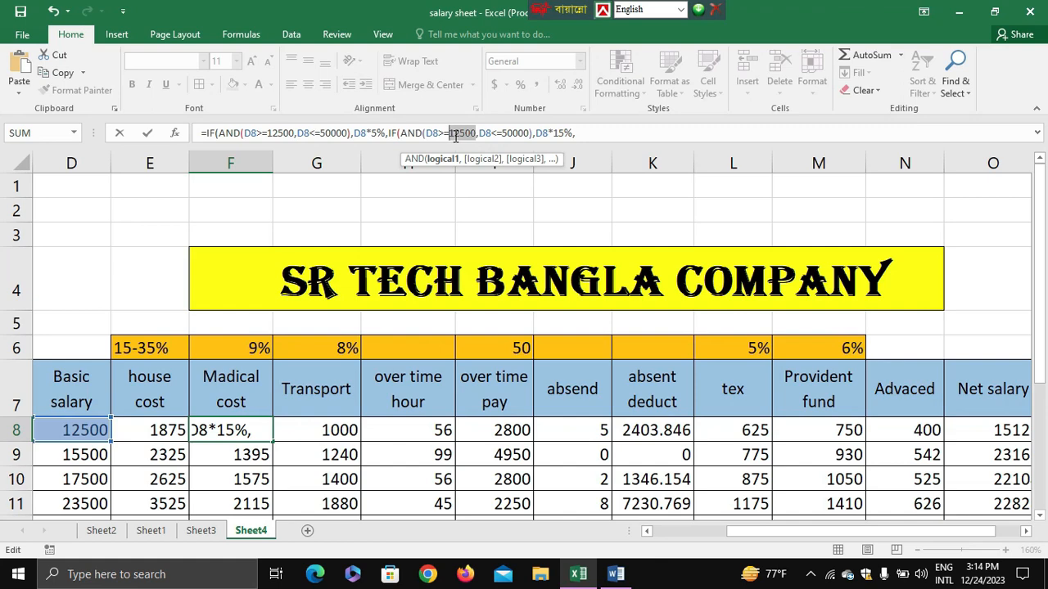
type("50001")
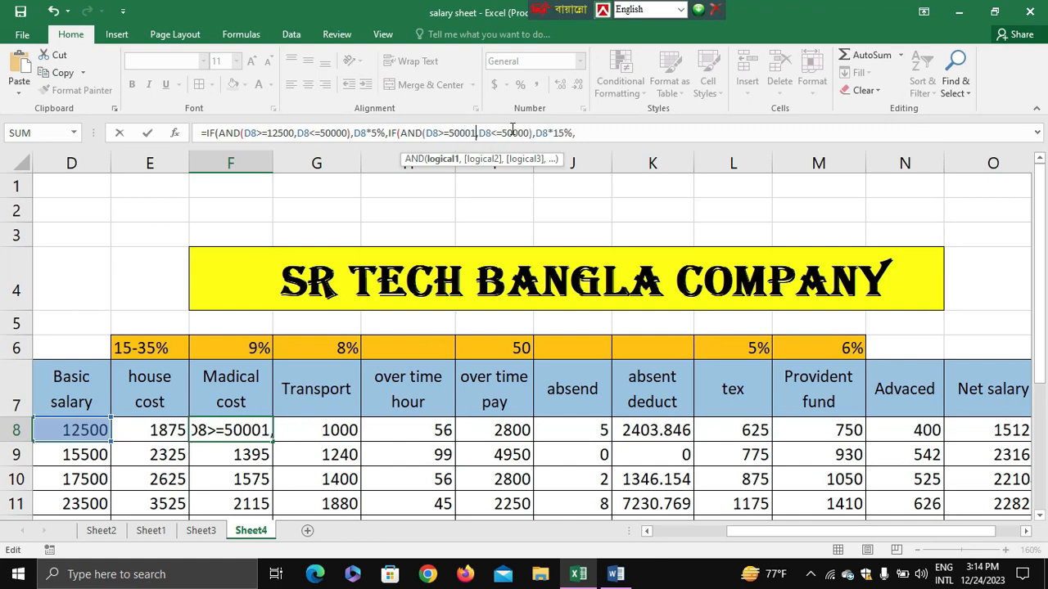
Set the upper salary limit of the second clause in F8 to 100000 and its rate to 10%.
double_click(501, 133)
type("10000")
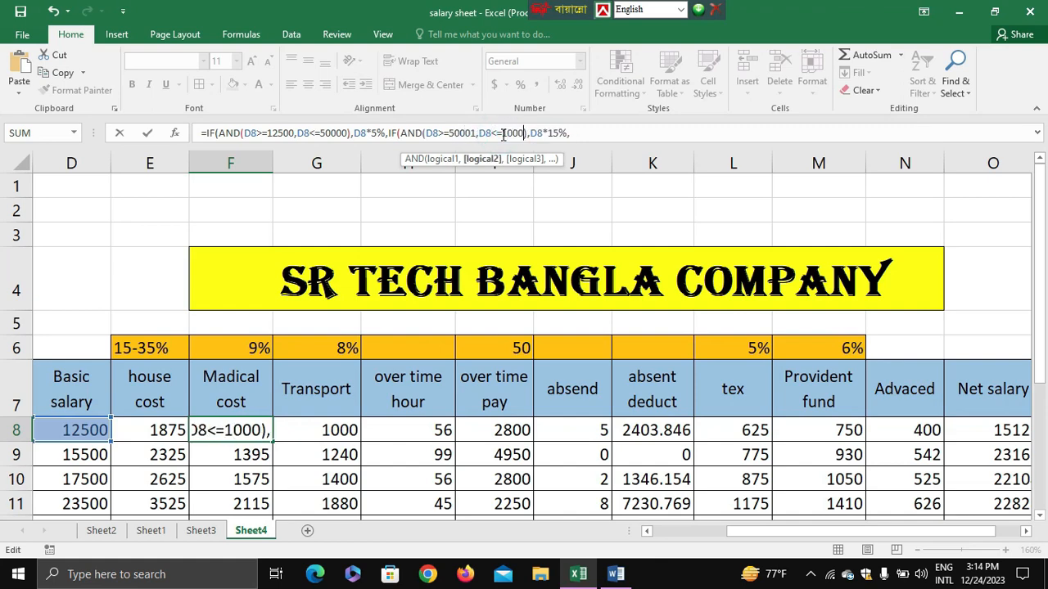
type("0")
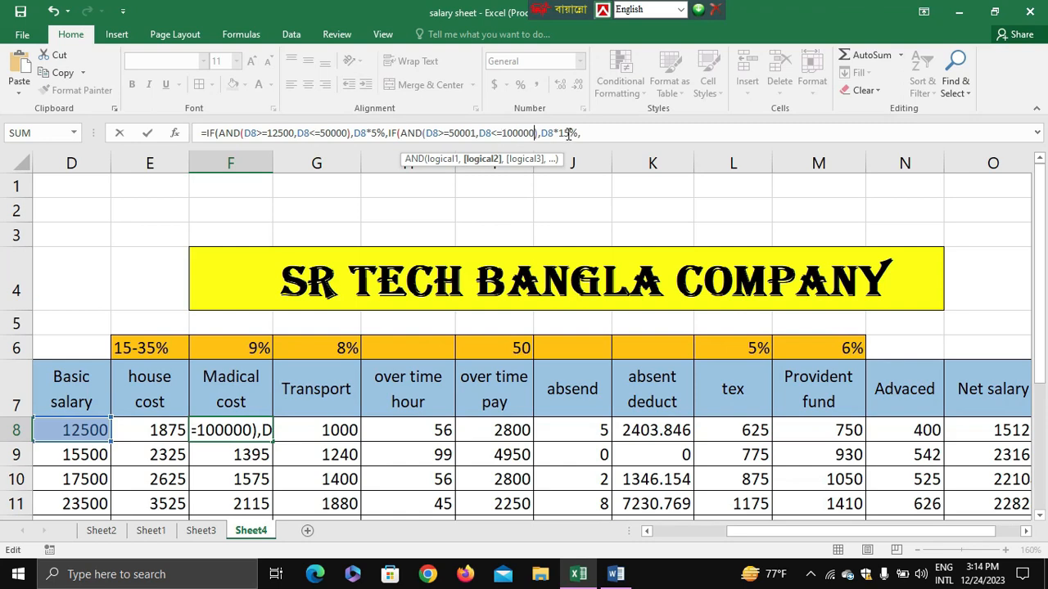
left_click(590, 137)
key("Delete")
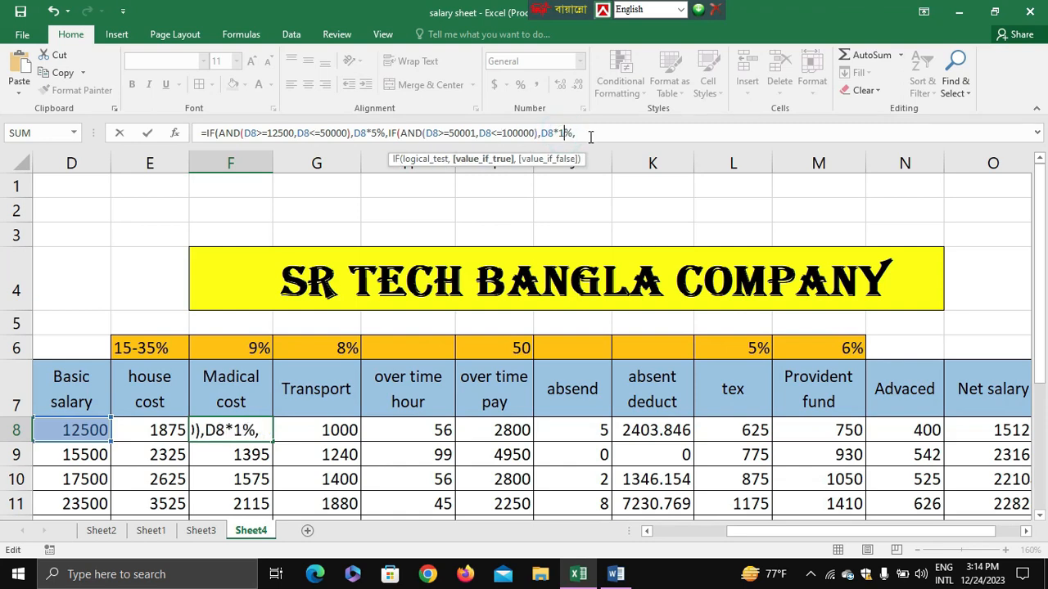
type("0")
Paste the IF clause at the end of the F8 formula as a third clause and set its lower salary limit to 100001.
left_click(588, 134)
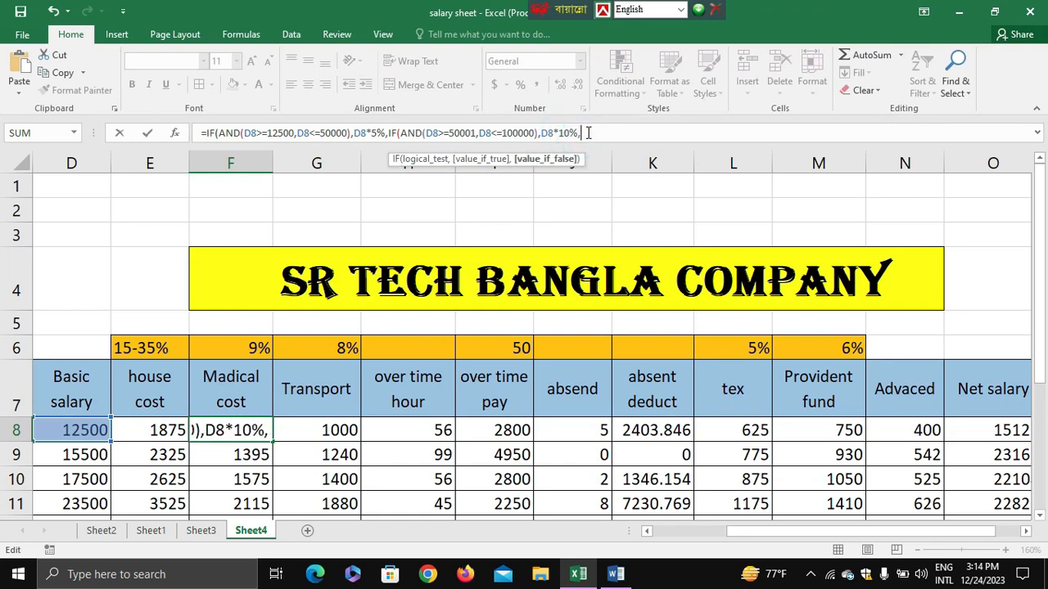
type("IF(AND(D8>=12500,D8<=50000),D8*15%,")
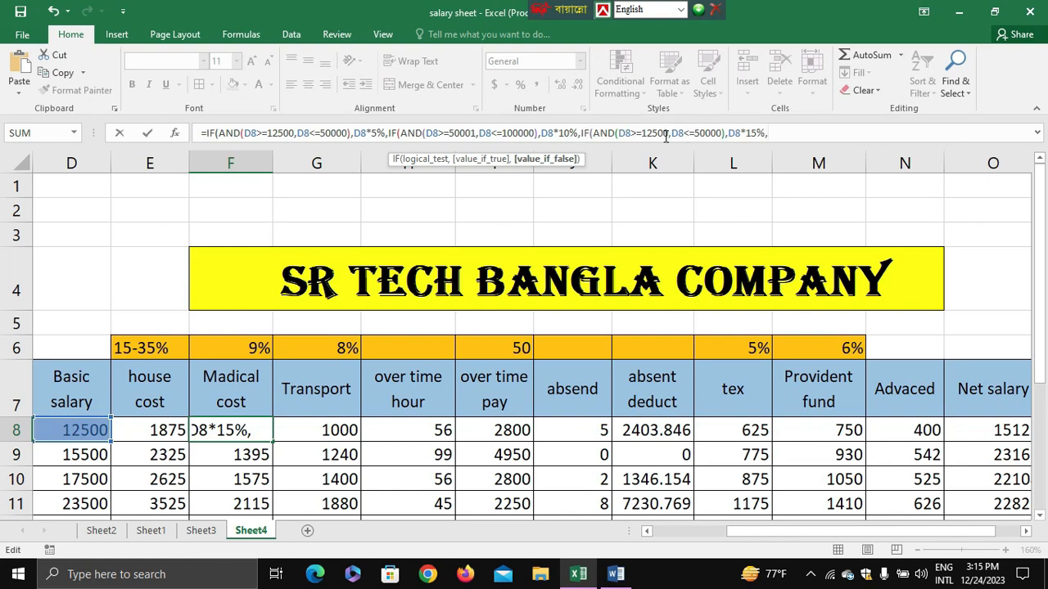
left_click_drag(668, 133, 642, 133)
type("0")
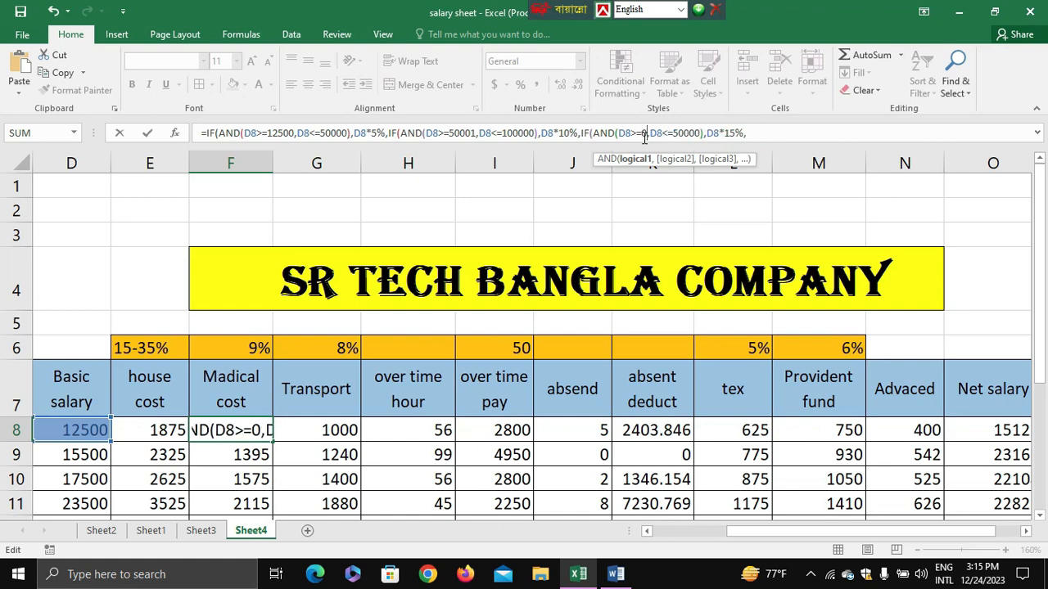
type("000")
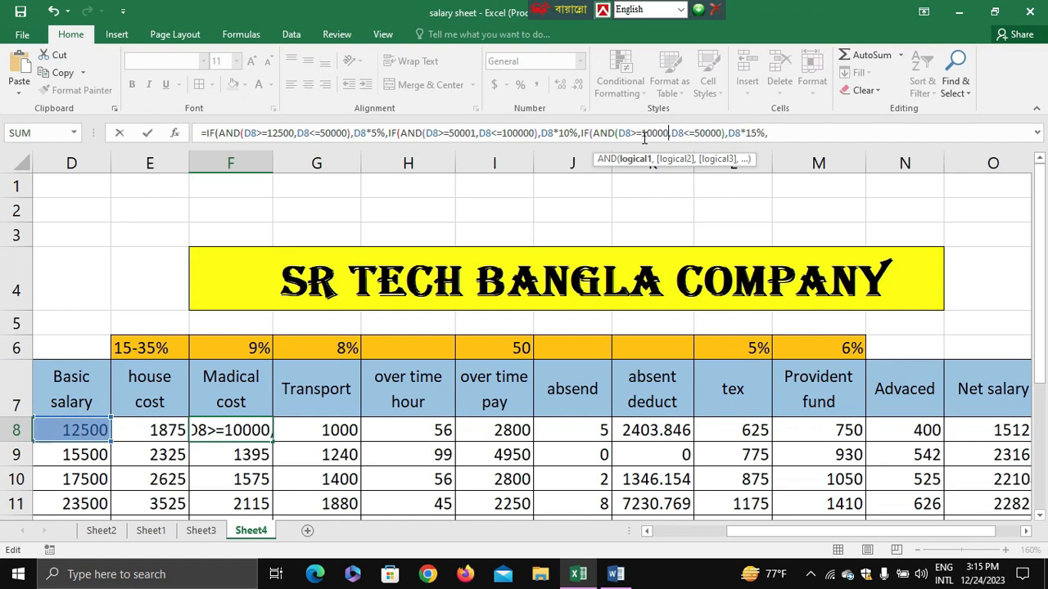
type("0),D8*1")
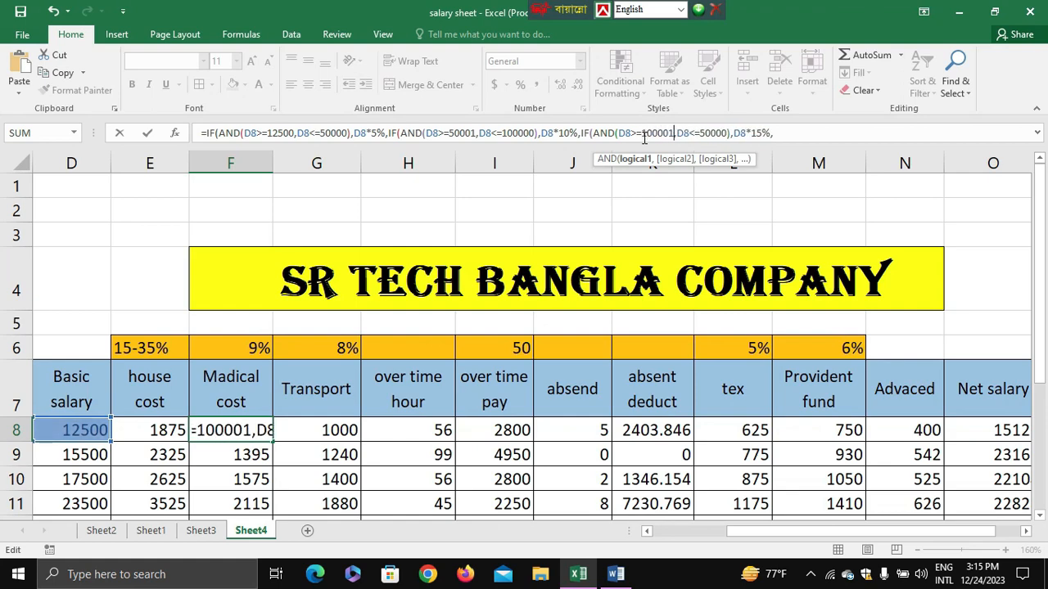
Set the third clause's upper salary limit in F8 to 250000 and its rate to 12%, and enter the formula with the suggested correction.
left_click(701, 133)
type("2")
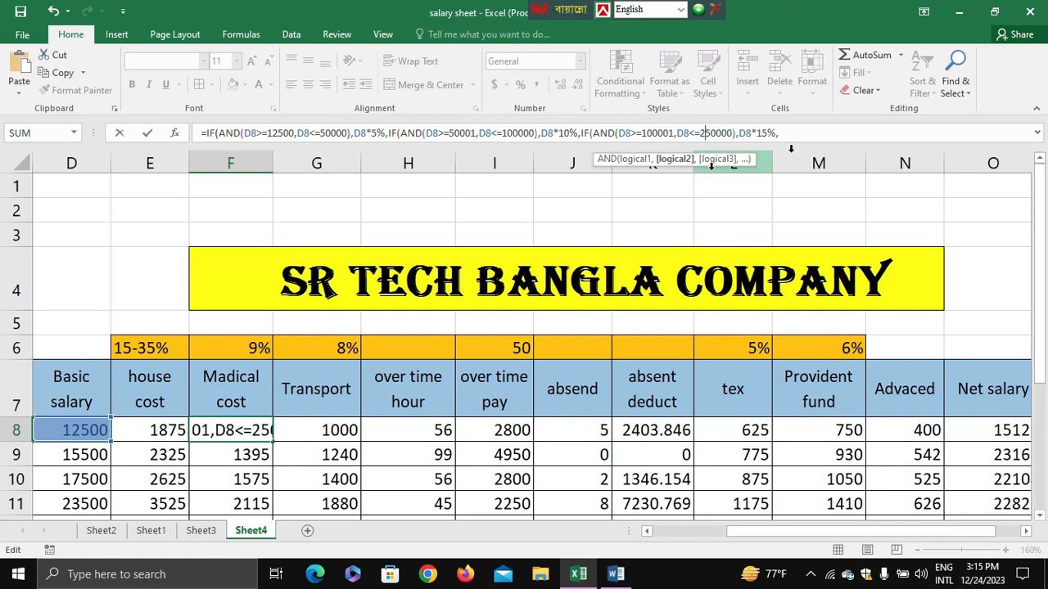
left_click_drag(762, 135, 768, 135)
type("2")
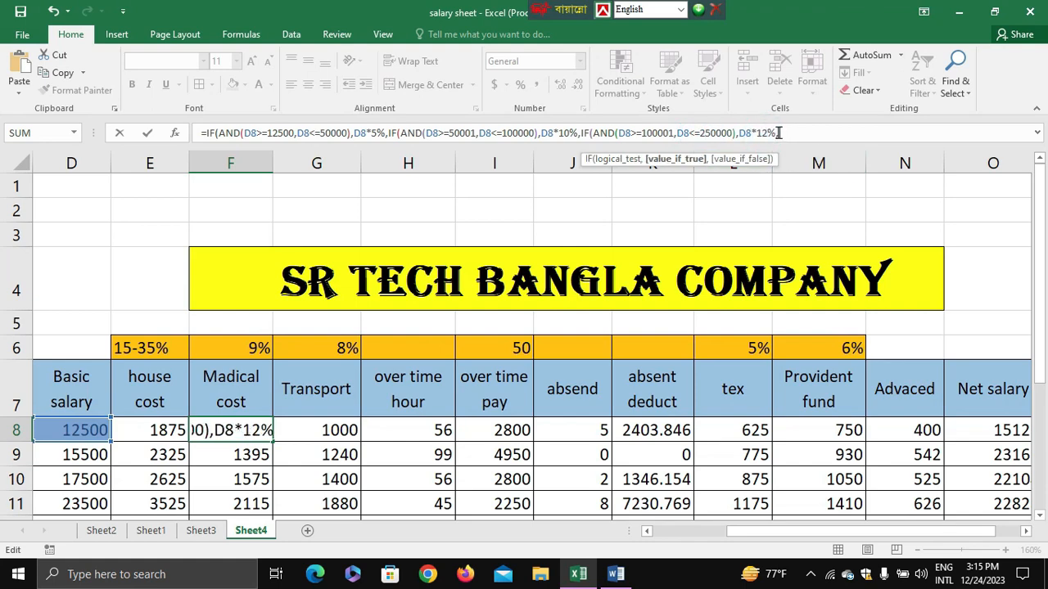
key("Return")
key("Return")
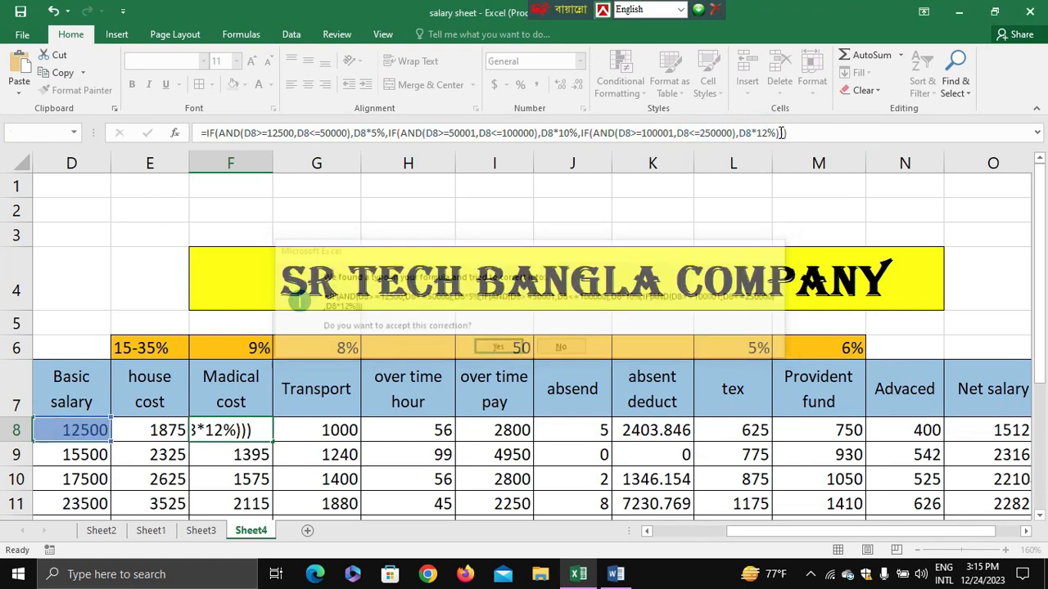
Fill the F8 formula down the medical cost column to the last salary row.
scroll(237, 456, "down", 3)
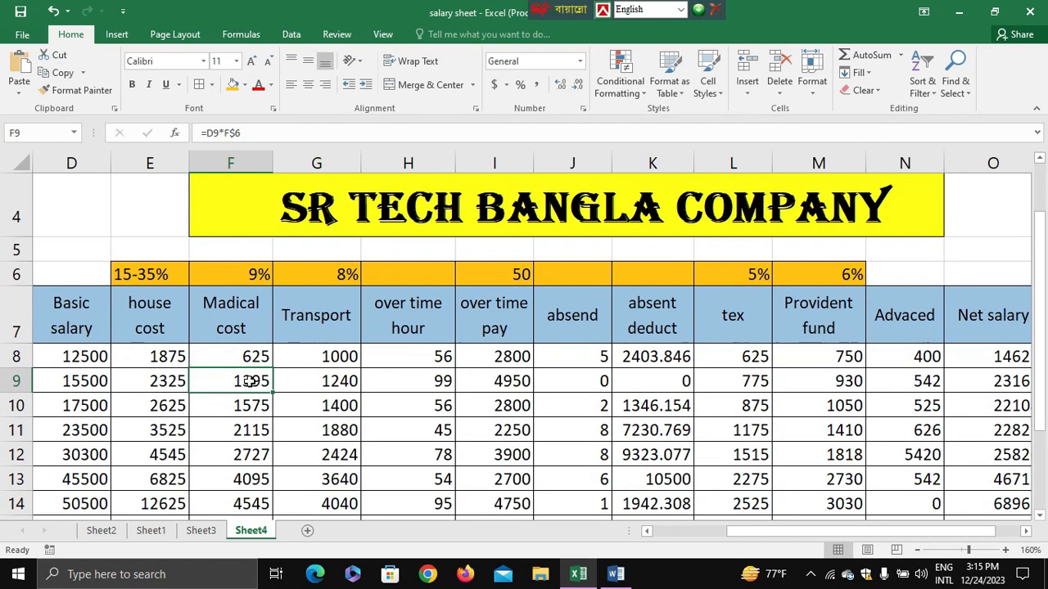
scroll(241, 261, "up", 1)
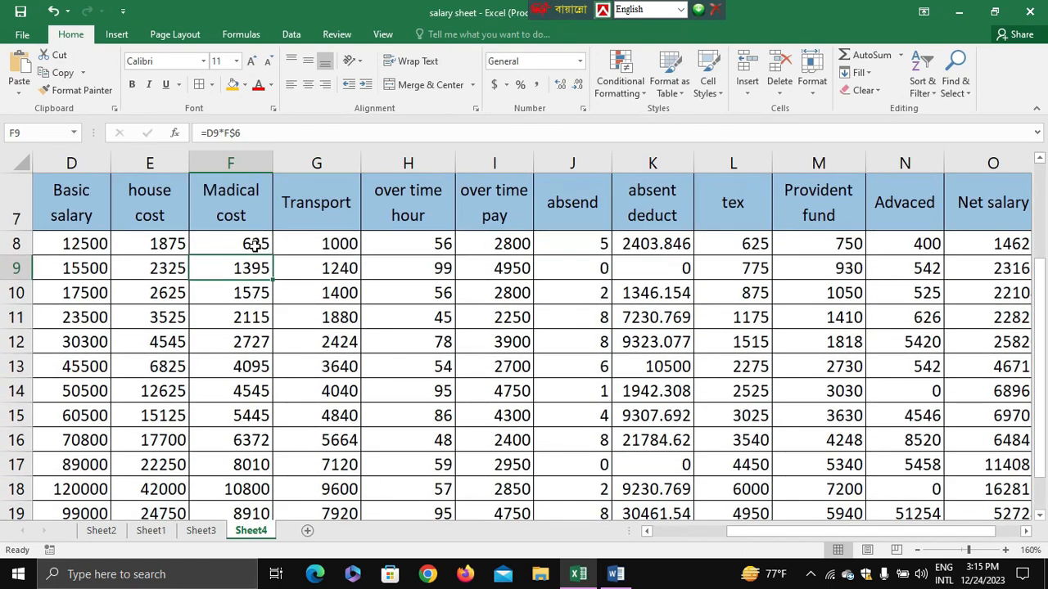
left_click(258, 239)
double_click(275, 255)
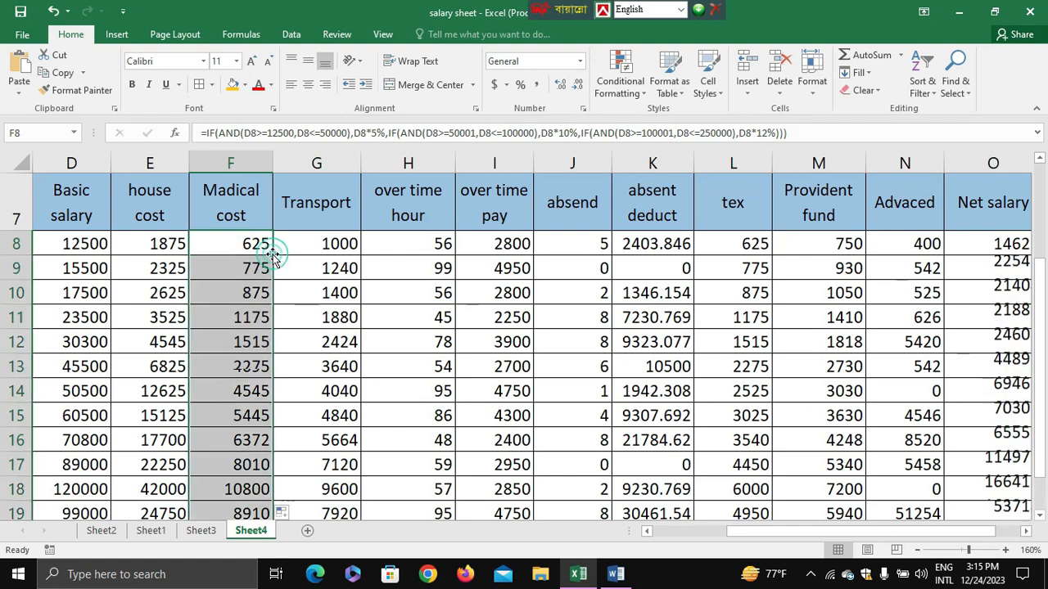
Examine the filled medical cost values against the basic salaries from the first to the last salary row.
scroll(271, 423, "down", 2)
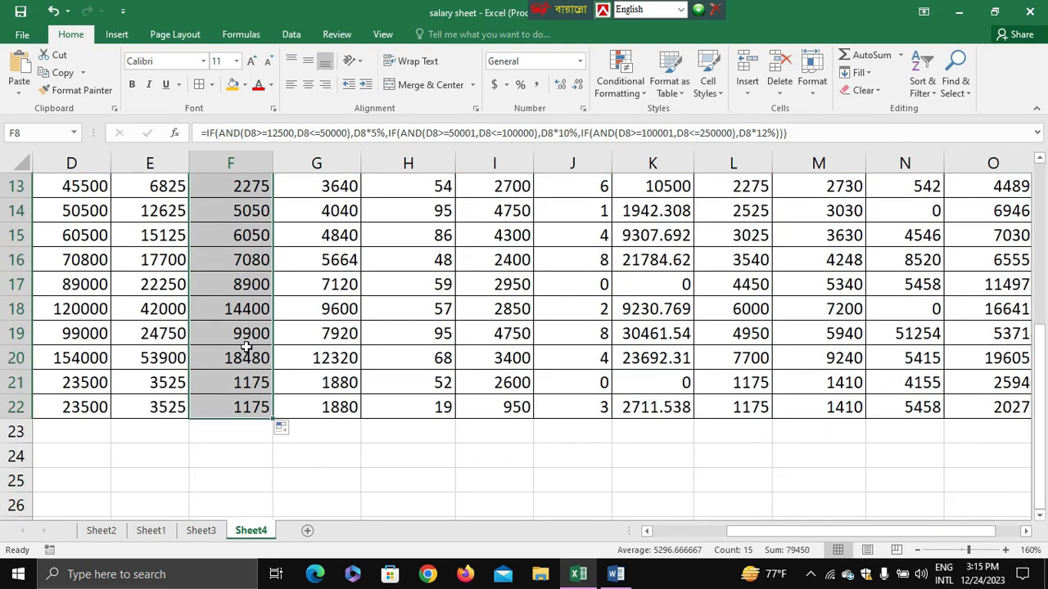
scroll(244, 347, "up", 4)
scroll(244, 347, "down", 2)
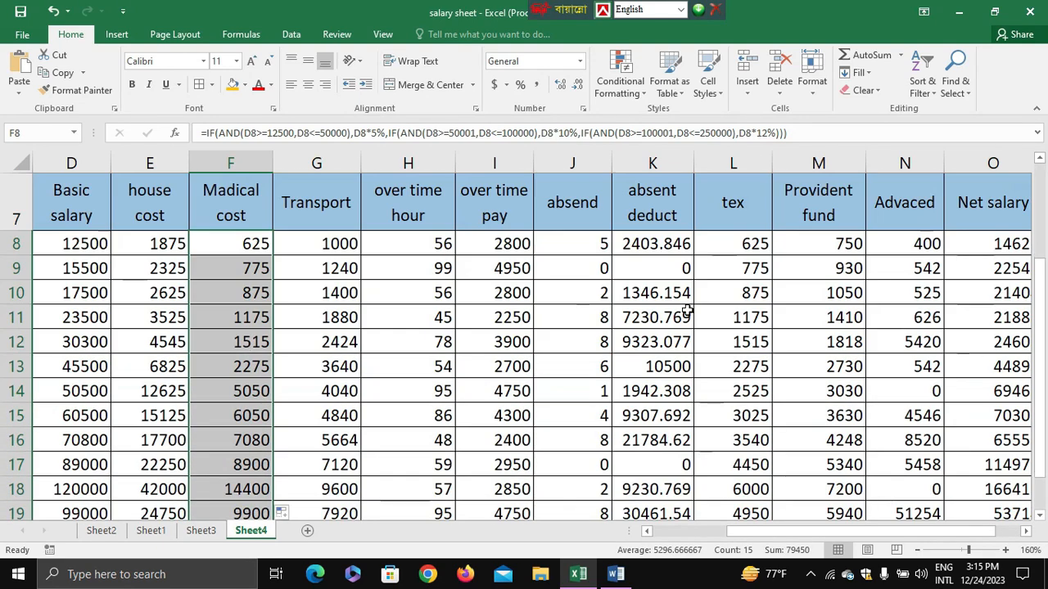
scroll(709, 307, "down", 1, "ctrl")
scroll(793, 296, "up", 2)
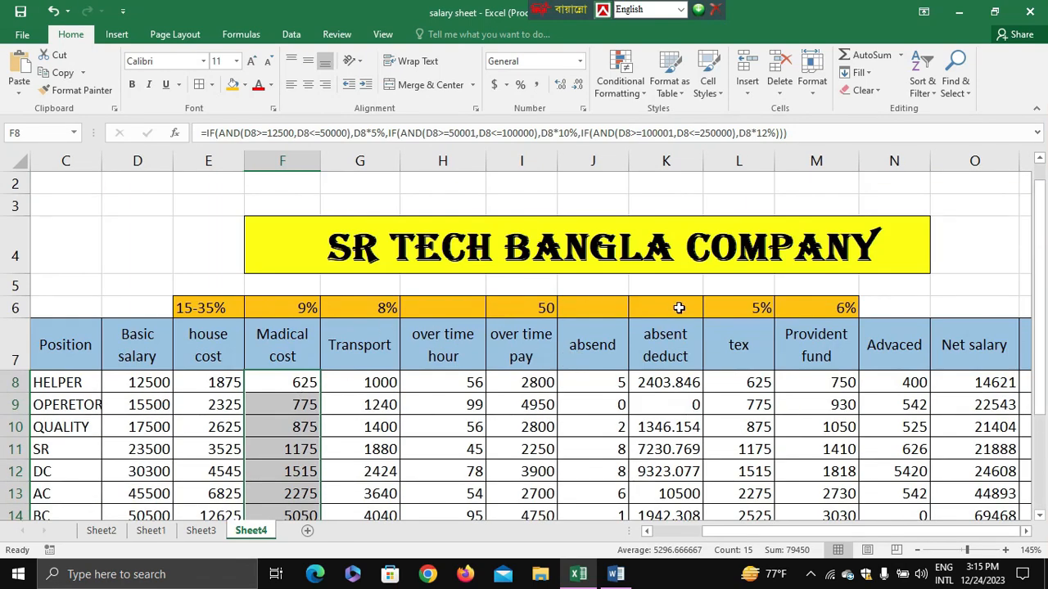
scroll(669, 374, "down", 2)
scroll(491, 336, "up", 1, "ctrl")
scroll(509, 315, "up", 2)
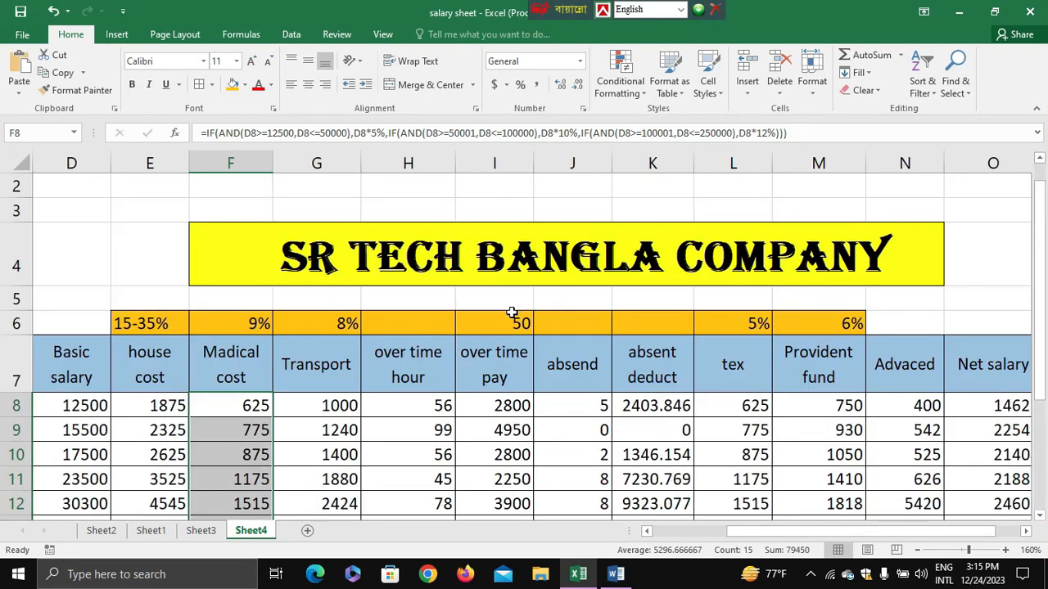
scroll(510, 315, "down", 2)
scroll(509, 315, "down", 1, "ctrl")
scroll(509, 316, "down", 1, "ctrl")
scroll(509, 319, "up", 1)
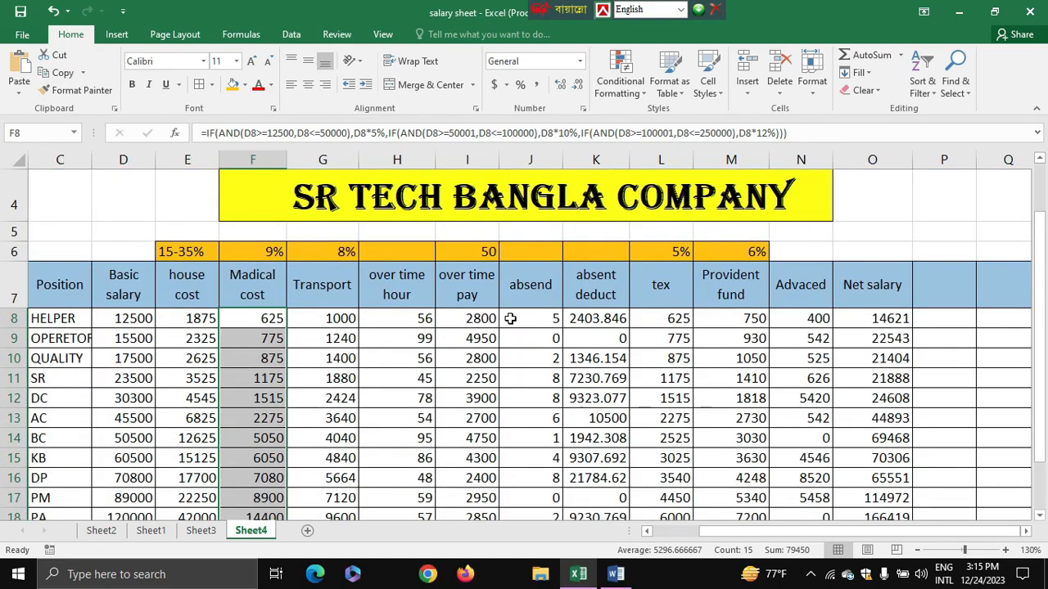
scroll(509, 318, "down", 2)
scroll(515, 323, "up", 2)
scroll(534, 322, "up", 1, "ctrl")
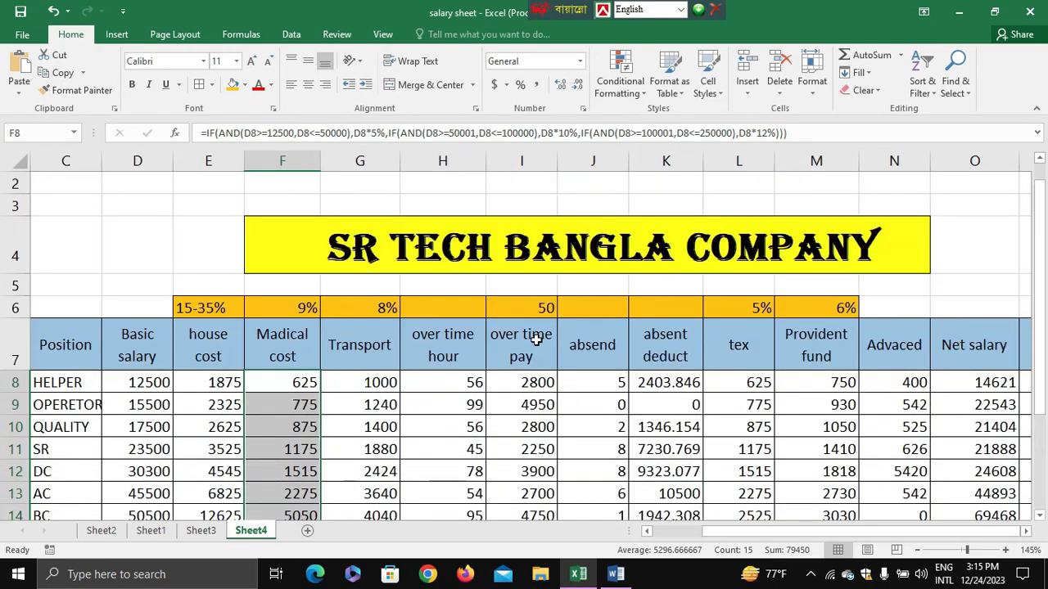
Replace the overtime pay formula in I8 with basic salary divided by 26 and 8, multiplied by overtime hours: =D8/26/8*H8.
left_click(523, 381)
left_click_drag(248, 134, 136, 133)
type("=")
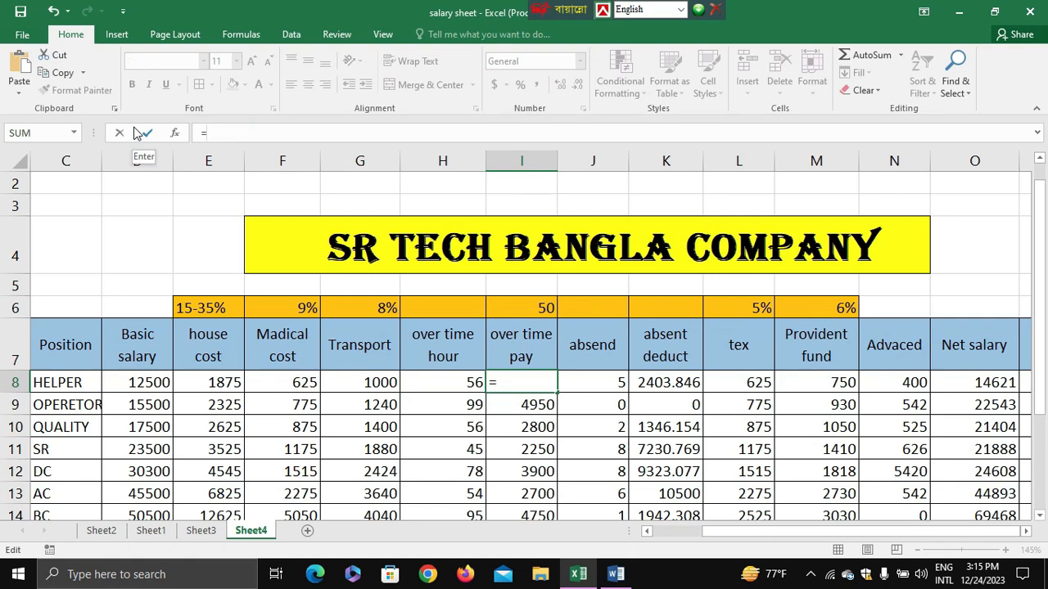
left_click(147, 382)
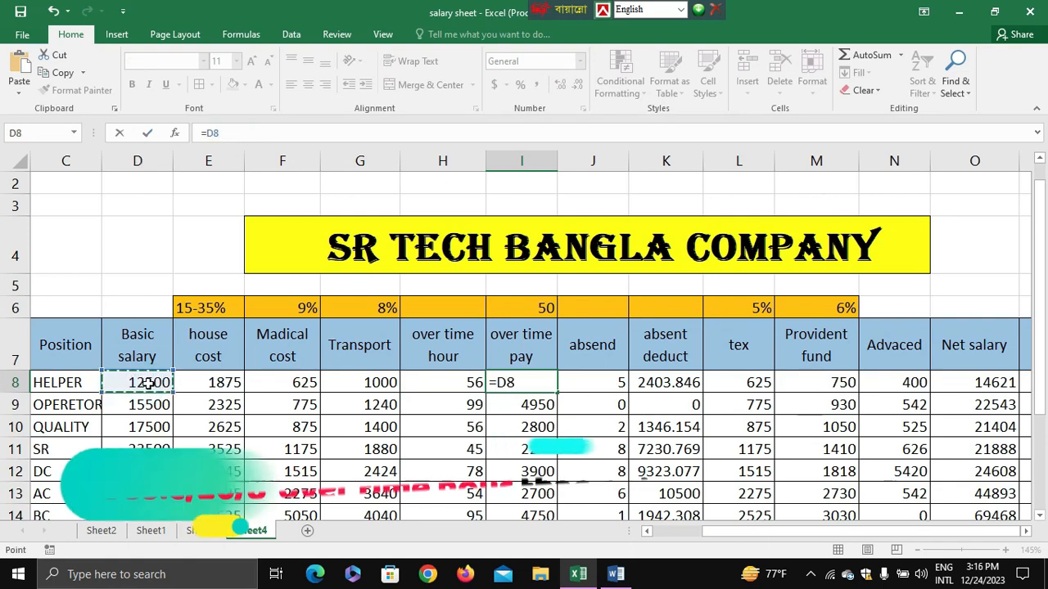
type("/")
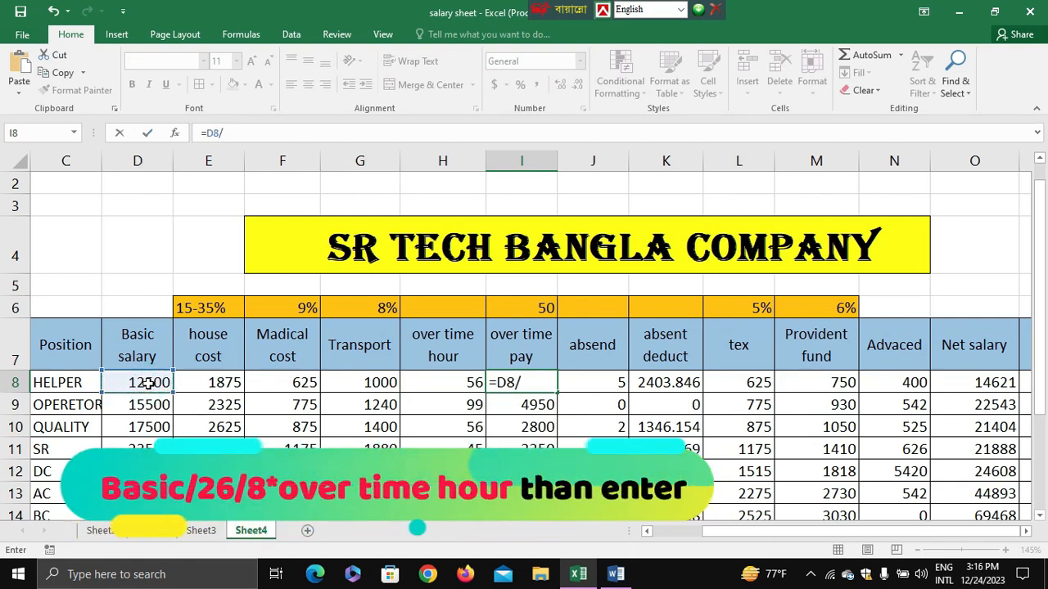
type("26")
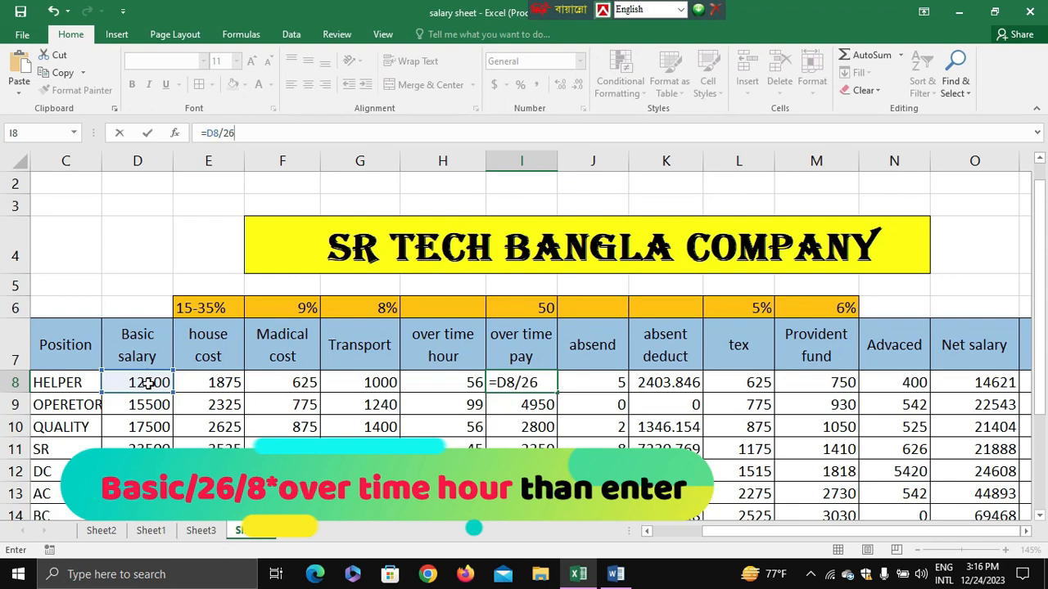
type("/")
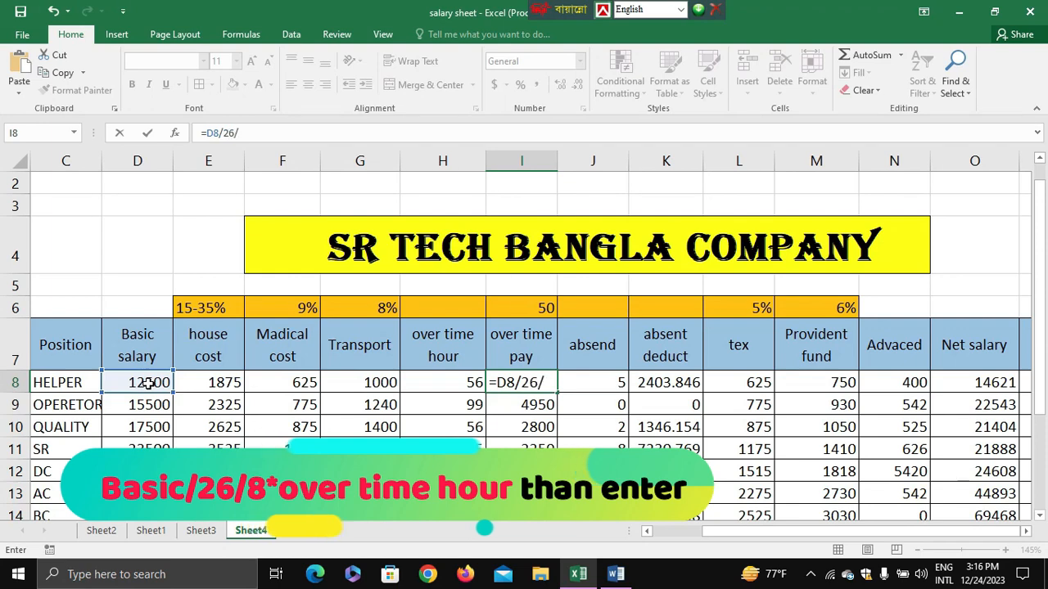
type("8")
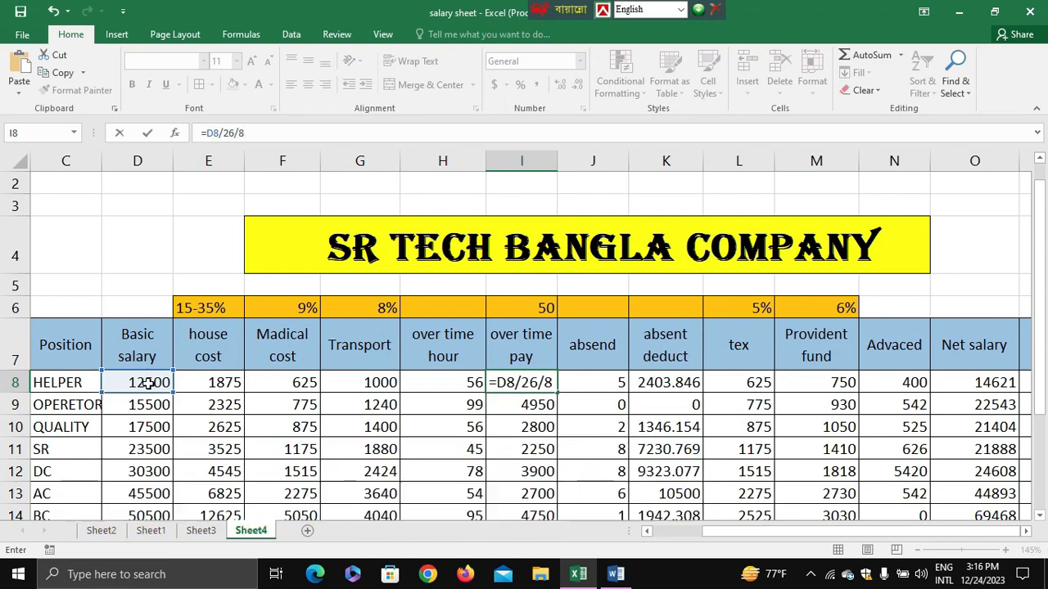
type("*")
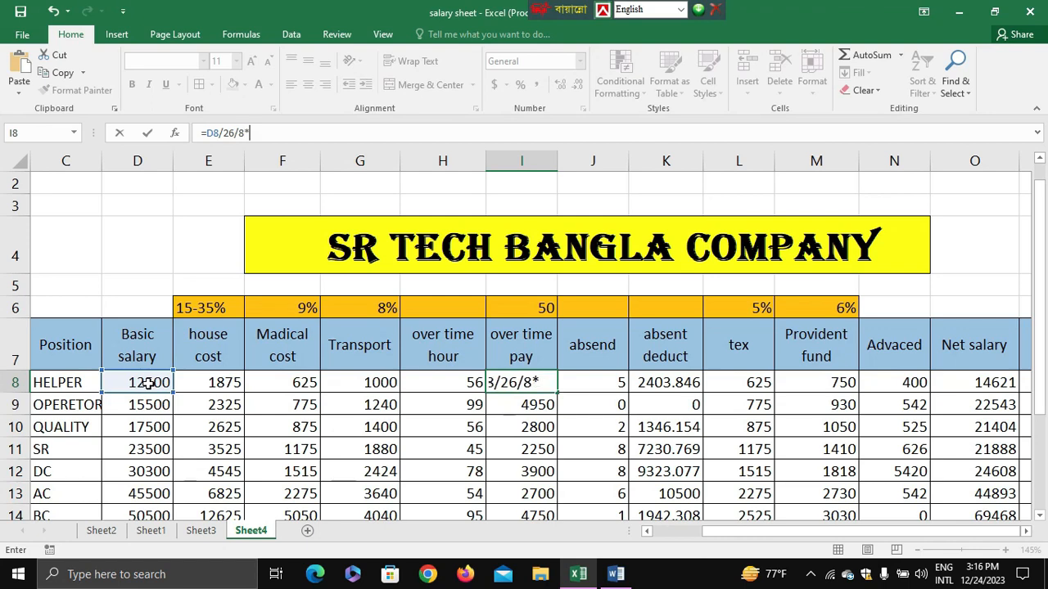
left_click(447, 382)
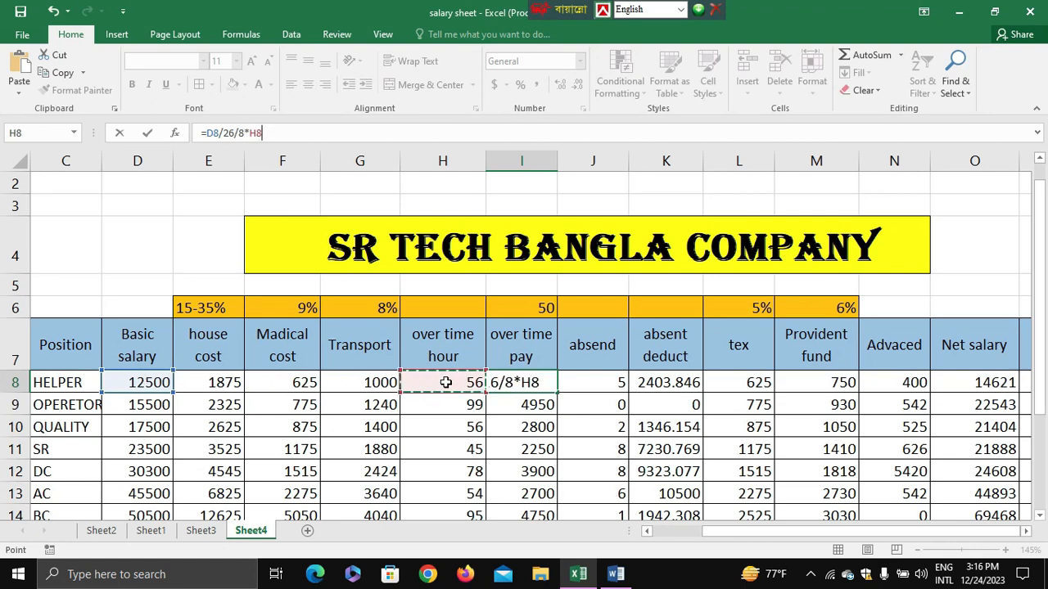
key("Return")
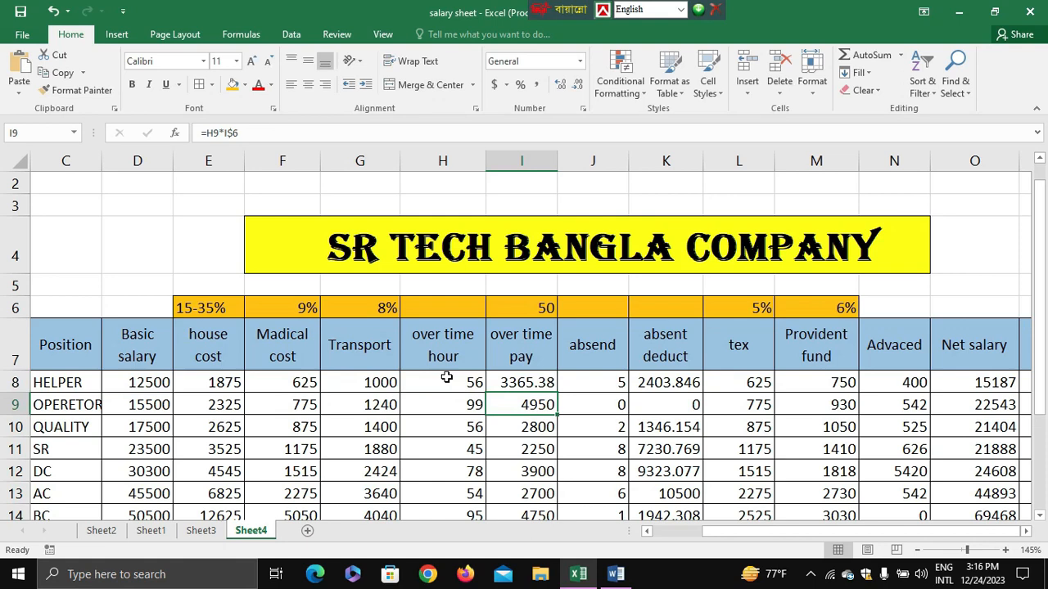
Fill the I8 formula down the overtime pay column, showing the values without decimals, and check the filled rows.
left_click(537, 382)
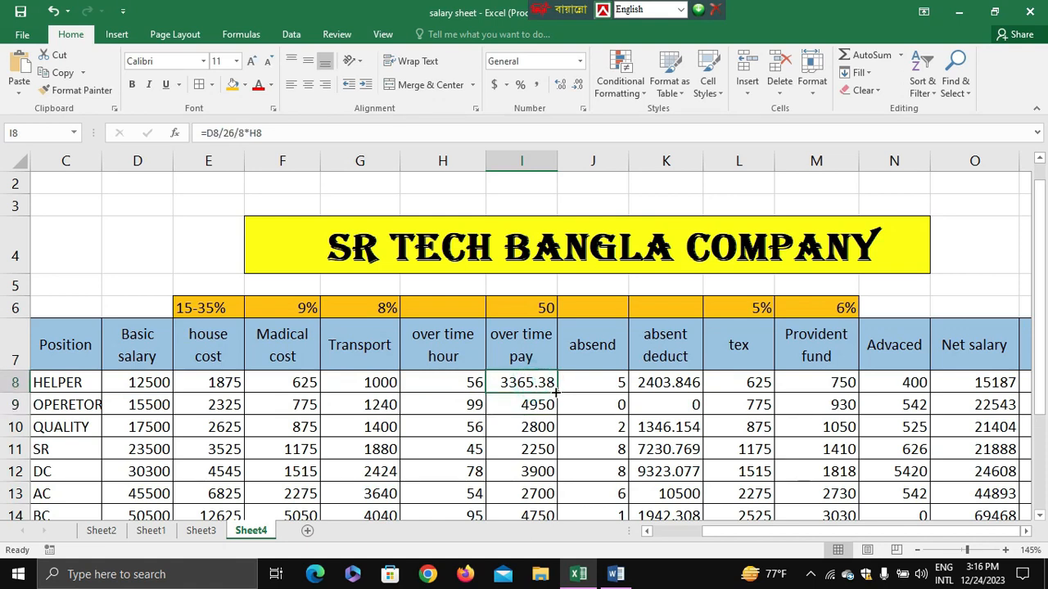
double_click(557, 394)
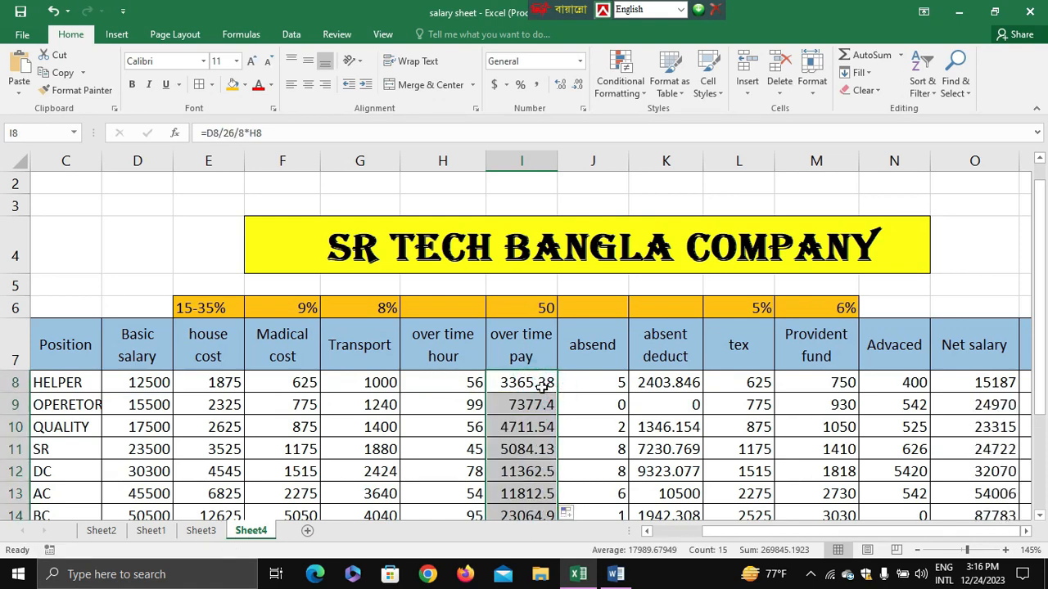
left_click(544, 386)
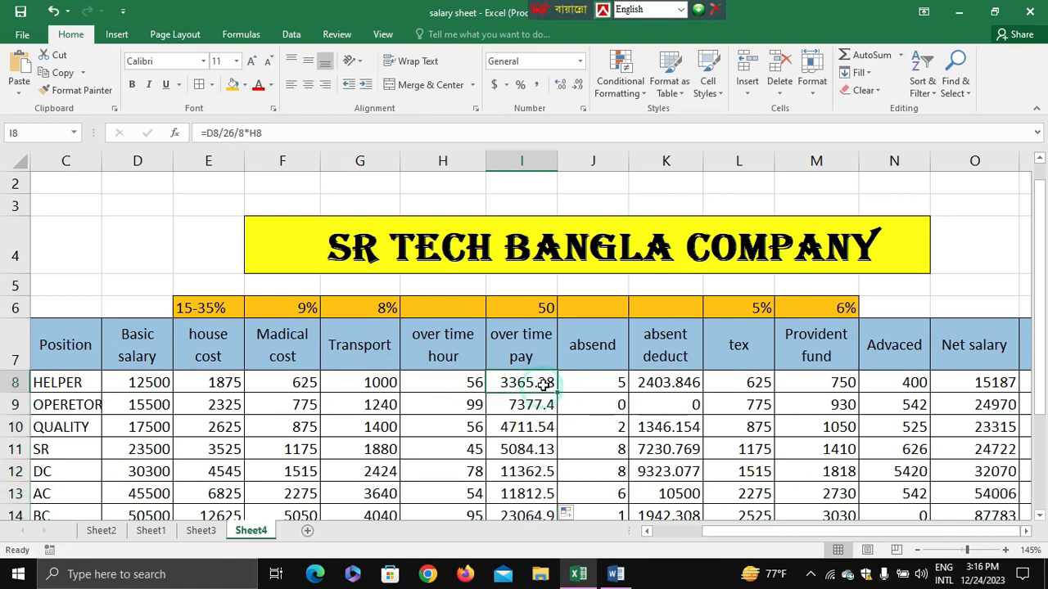
left_click(577, 84)
left_click(577, 84)
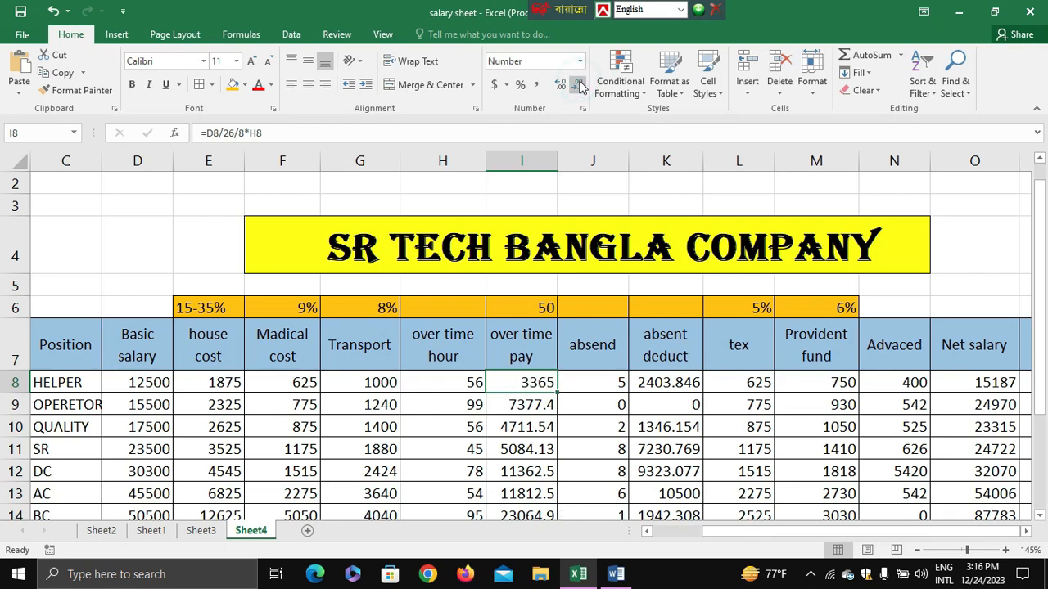
double_click(560, 392)
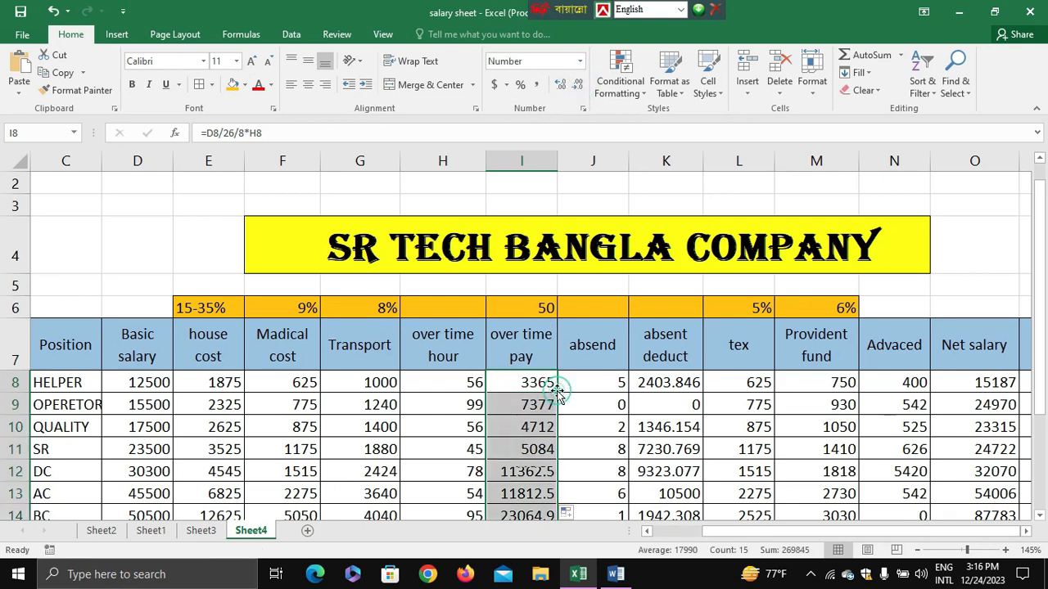
scroll(559, 393, "down", 3)
scroll(556, 394, "up", 2)
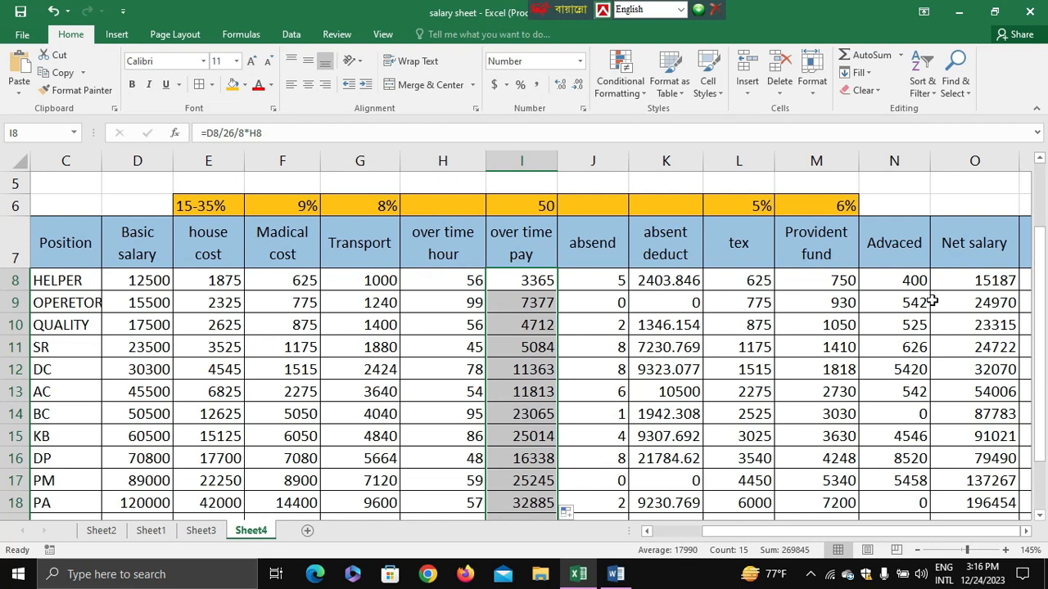
scroll(971, 265, "down", 1)
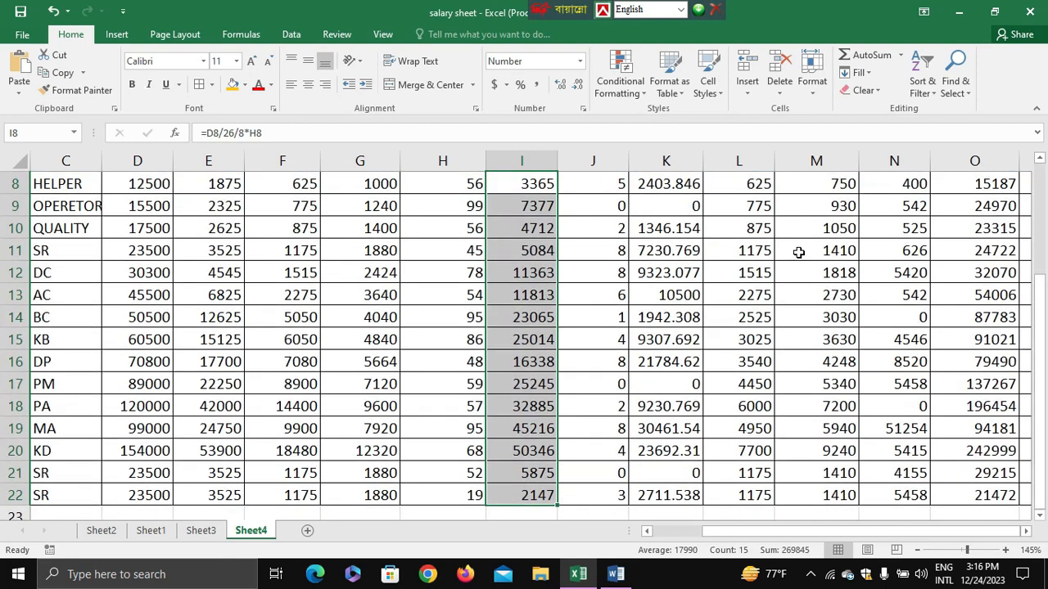
scroll(798, 252, "up", 2)
left_click(522, 261)
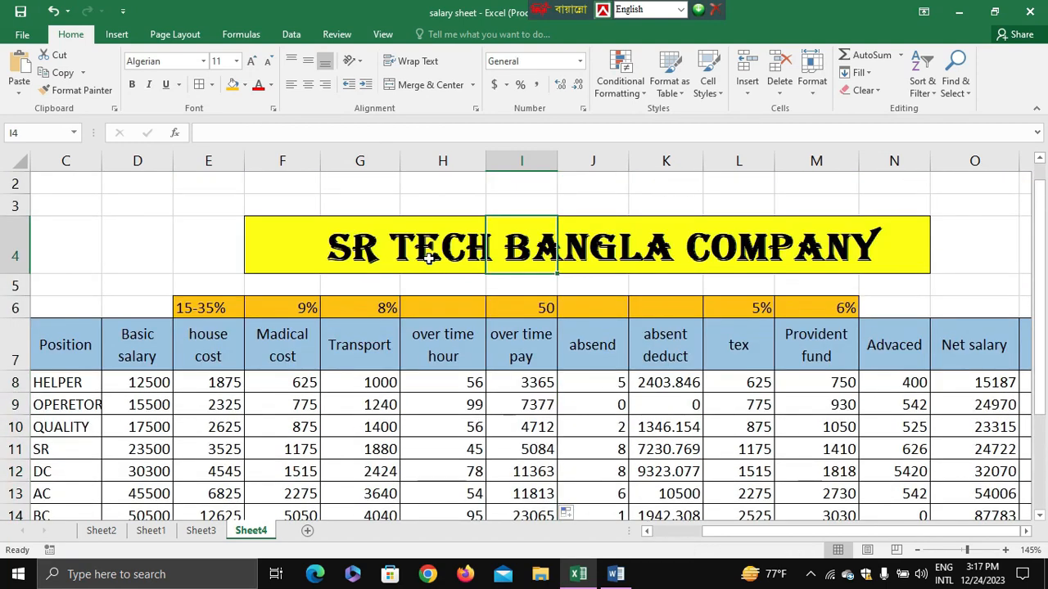
Save a copy of the workbook to the Desktop as an Excel Workbook named "salary sheet worker".
left_click(25, 33)
left_click(37, 192)
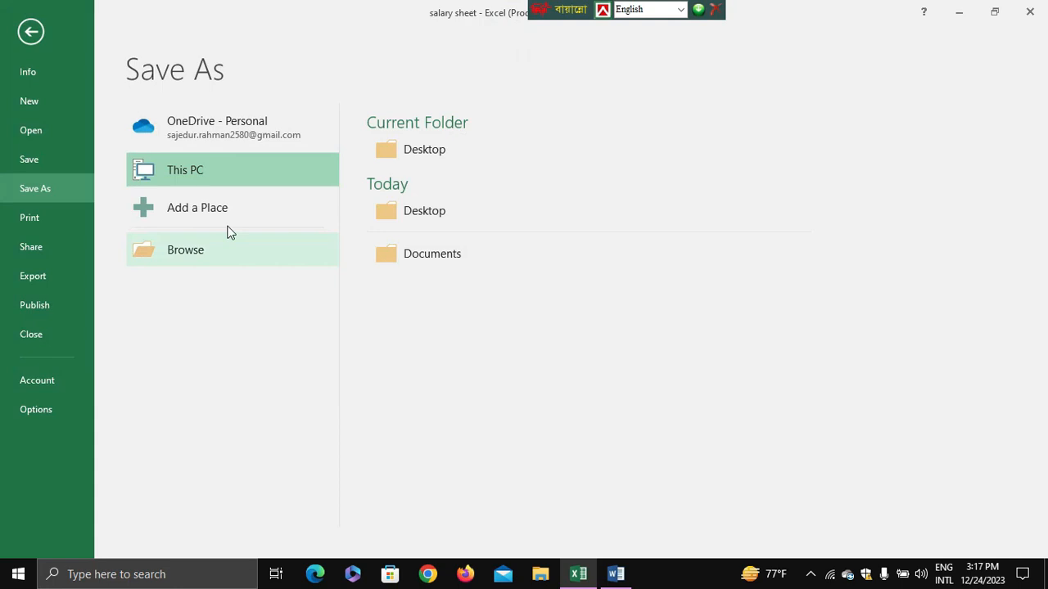
left_click(253, 167)
left_click(428, 152)
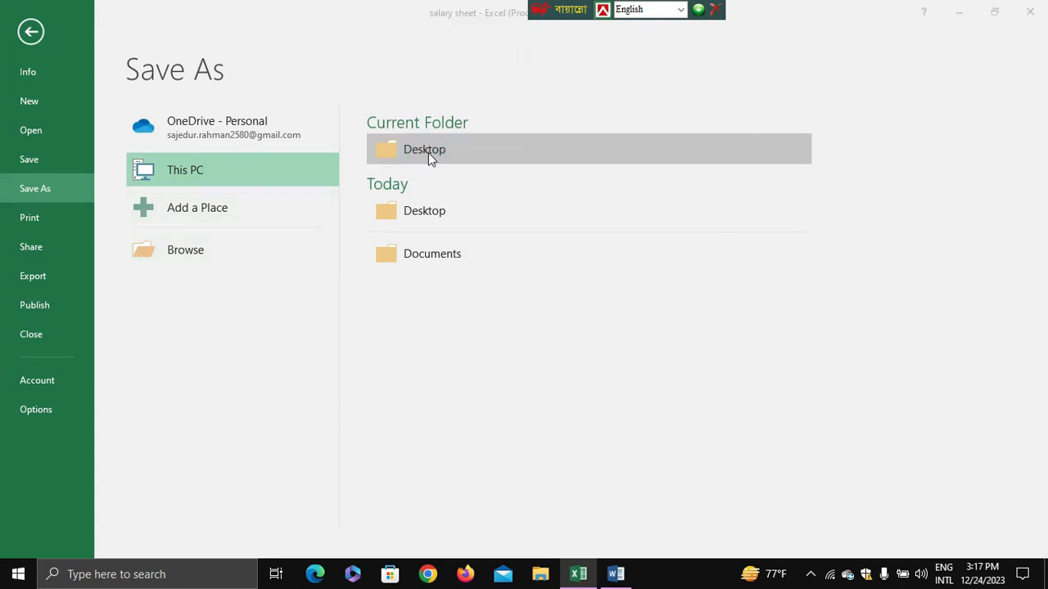
left_click(189, 258)
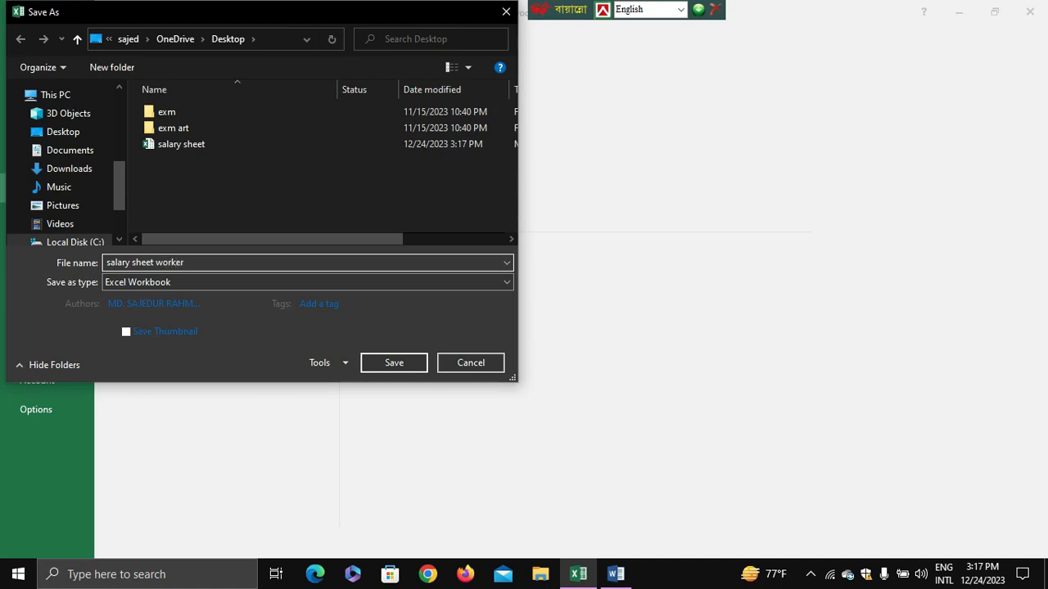
key("Return")
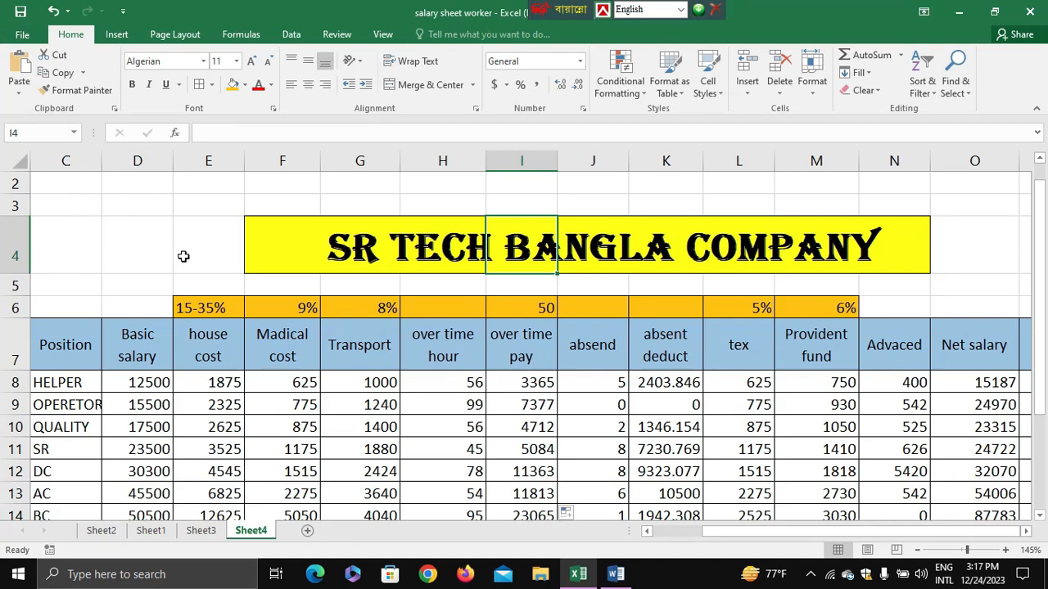